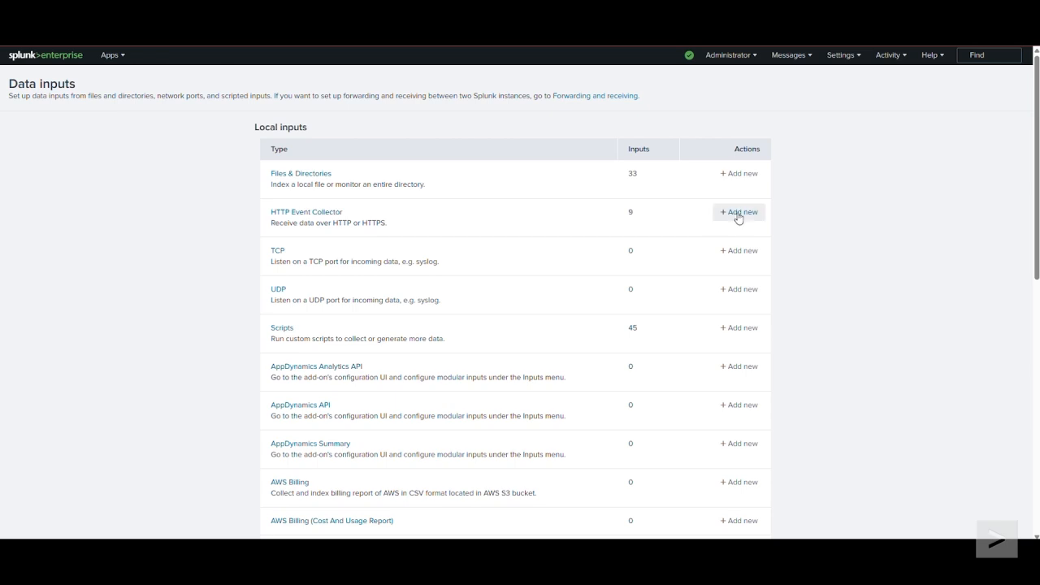
Step: Start a new HTTP Event Collector token named itsi-o11y-int and proceed to its input settings
left_click(740, 212)
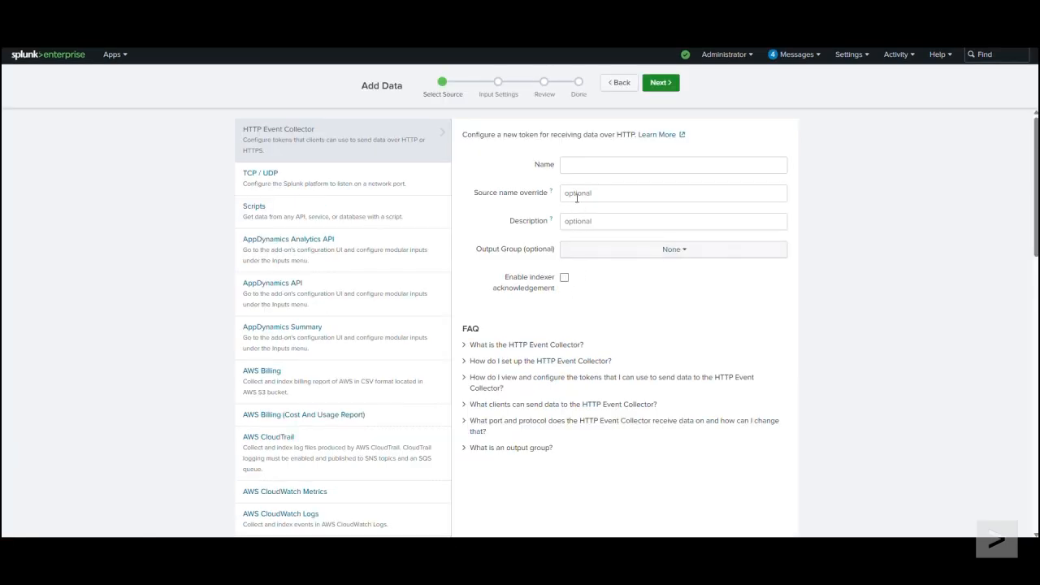
left_click(577, 163)
type("itsi-o11y-int")
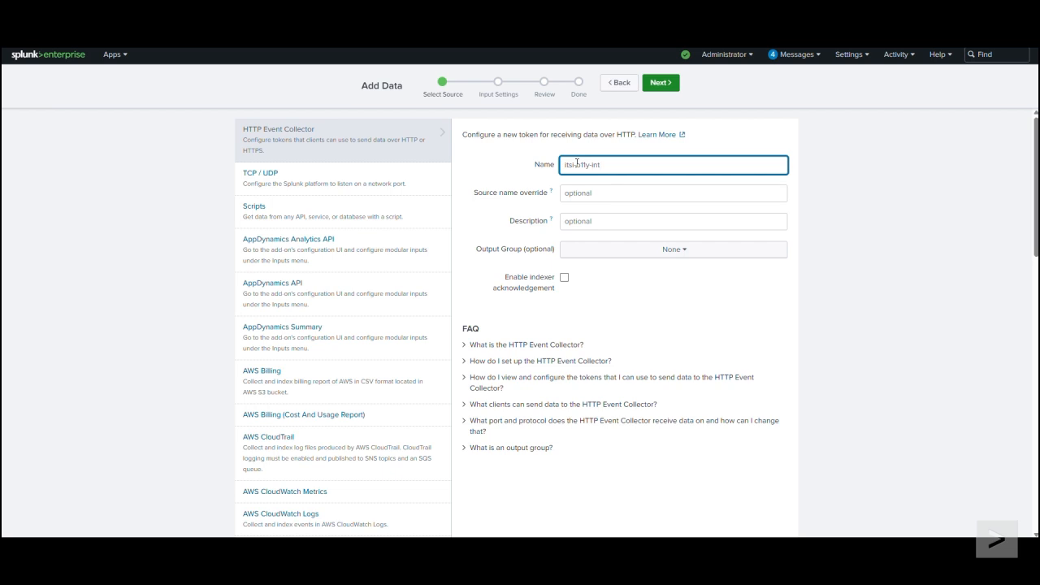
triple_click(577, 163)
left_click(662, 85)
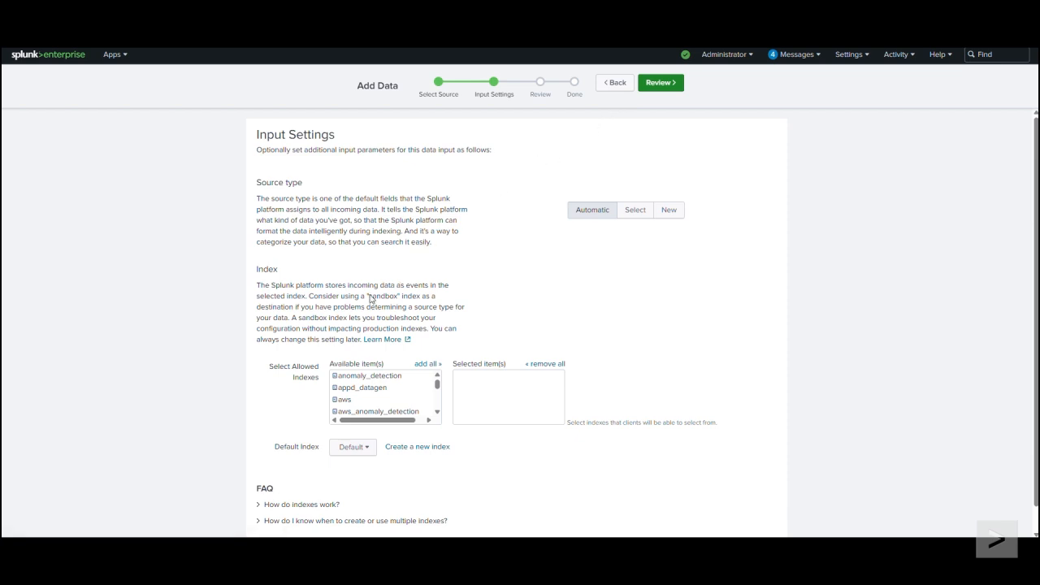
Step: Create a new events index named itsi-o11y-int as the token's default index
left_click_drag(271, 374, 319, 382)
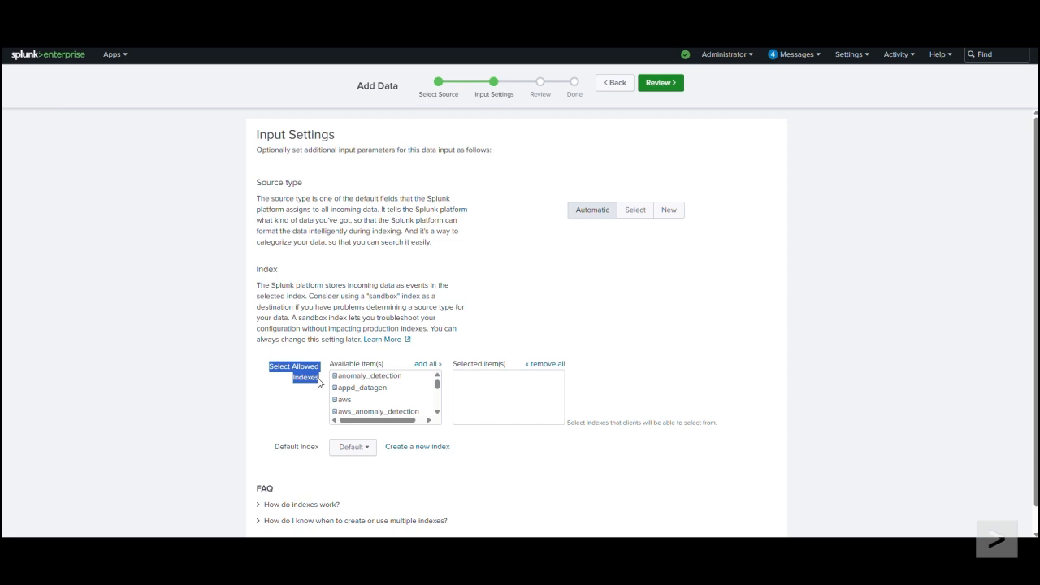
left_click(419, 451)
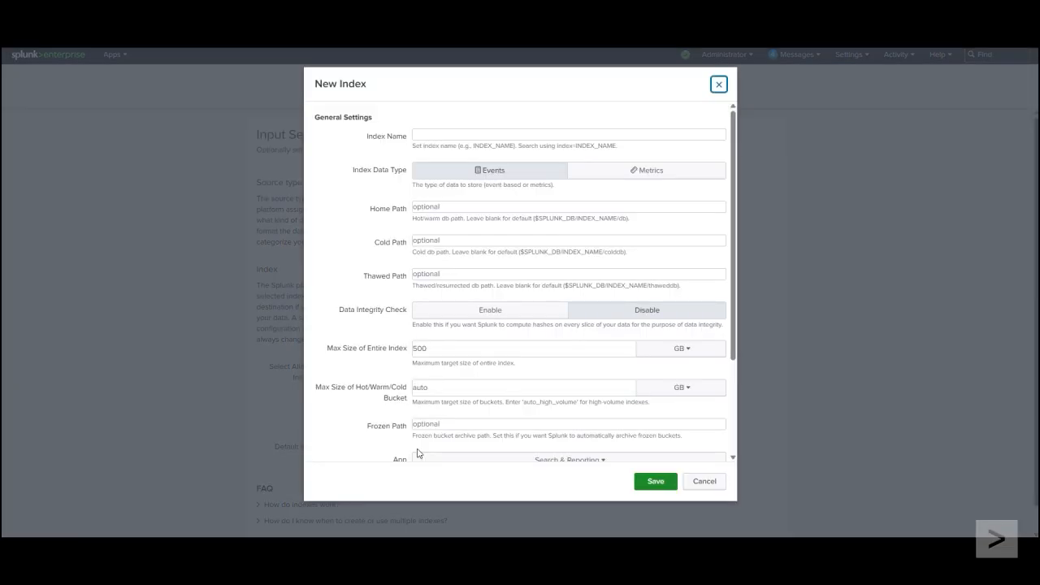
left_click(429, 136)
type("itsi-daily-int")
left_click(666, 487)
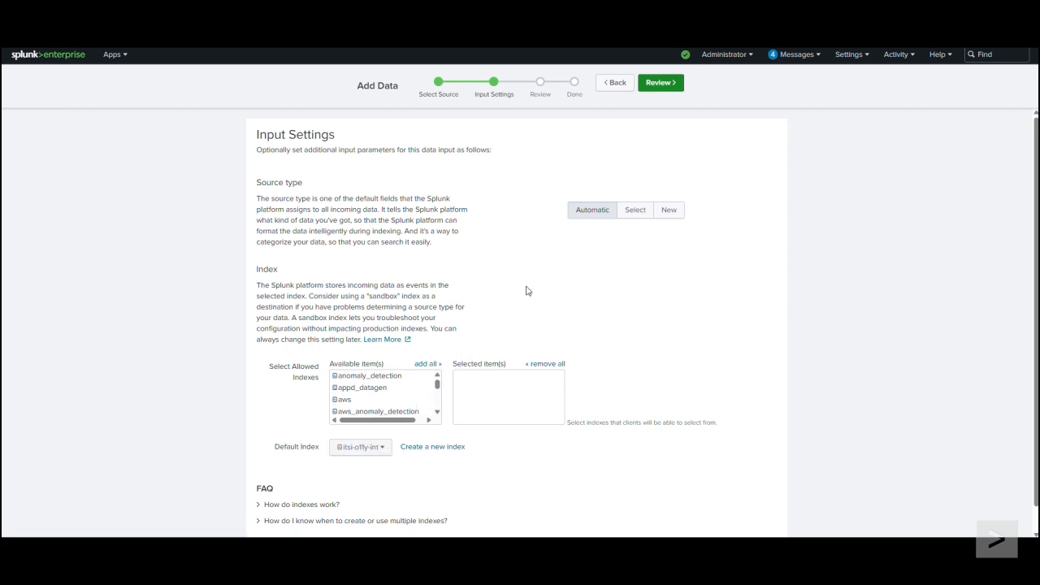
Step: Review and submit the HTTP Event Collector token, and select its generated token value
left_click(671, 83)
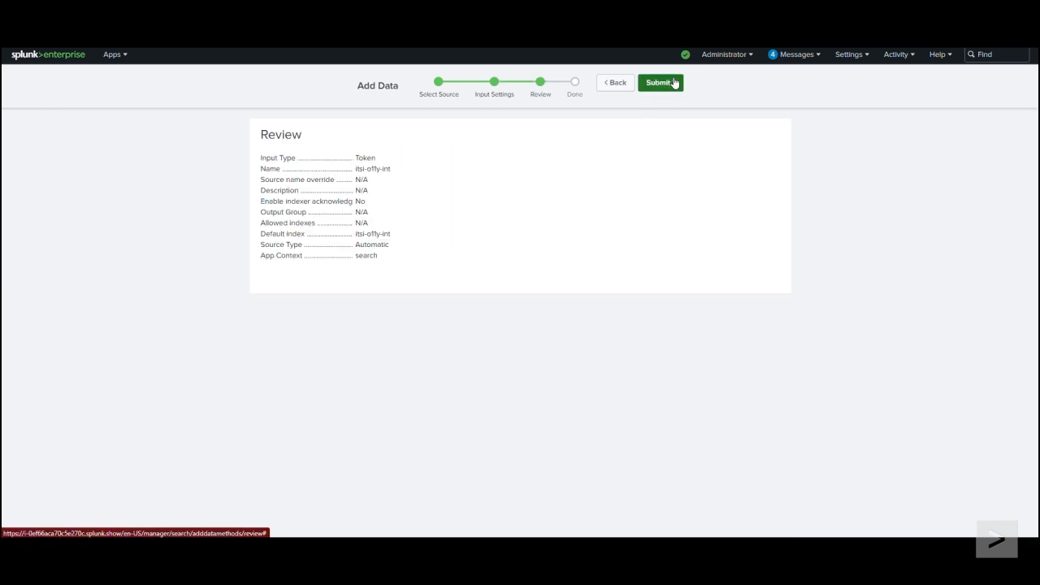
left_click(671, 82)
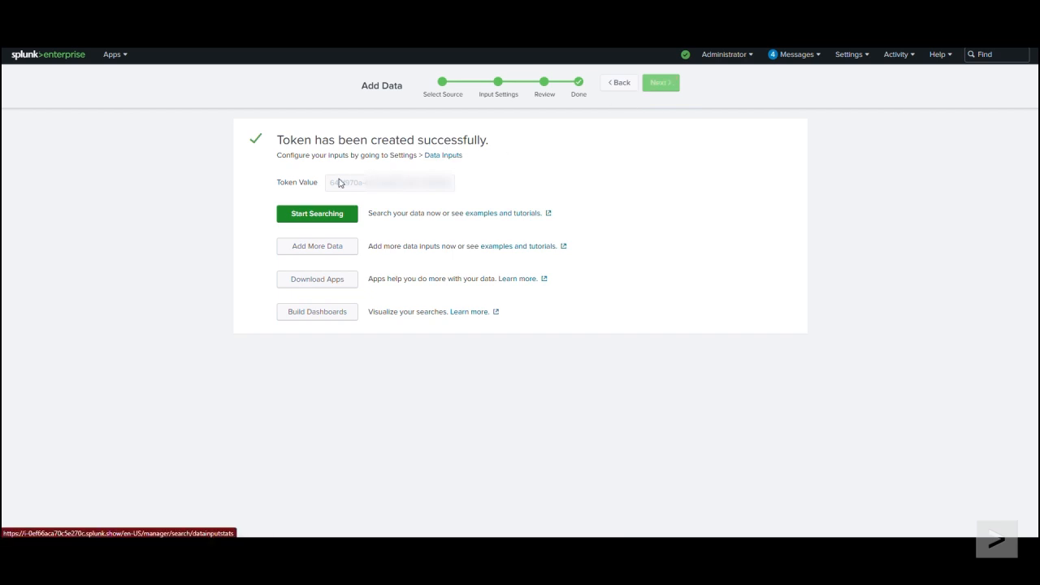
left_click(349, 183)
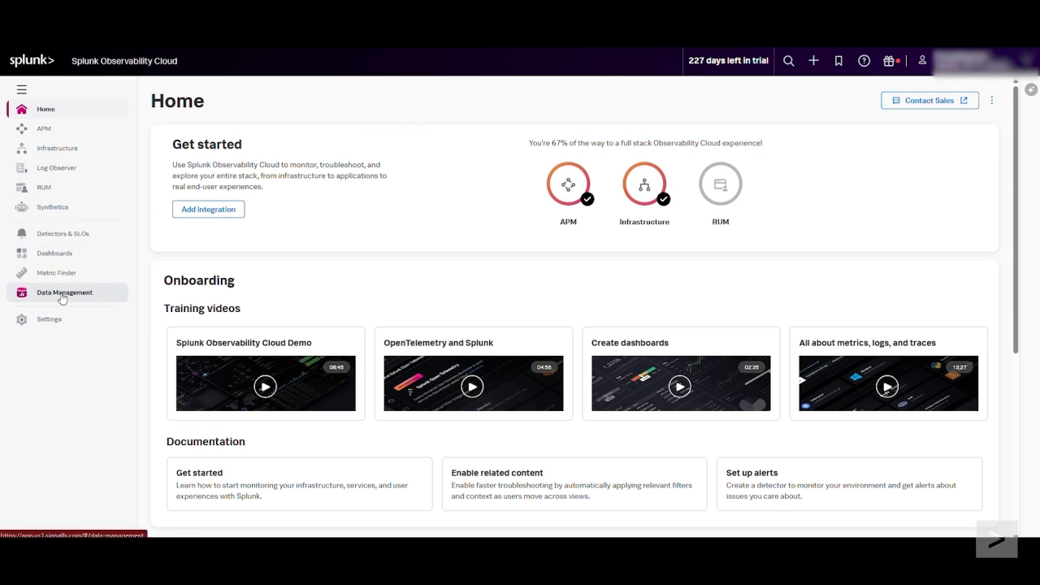
Step: In Splunk Observability Cloud, search the available integrations for Splunk platform and start configuring that integration's connection
left_click(97, 295)
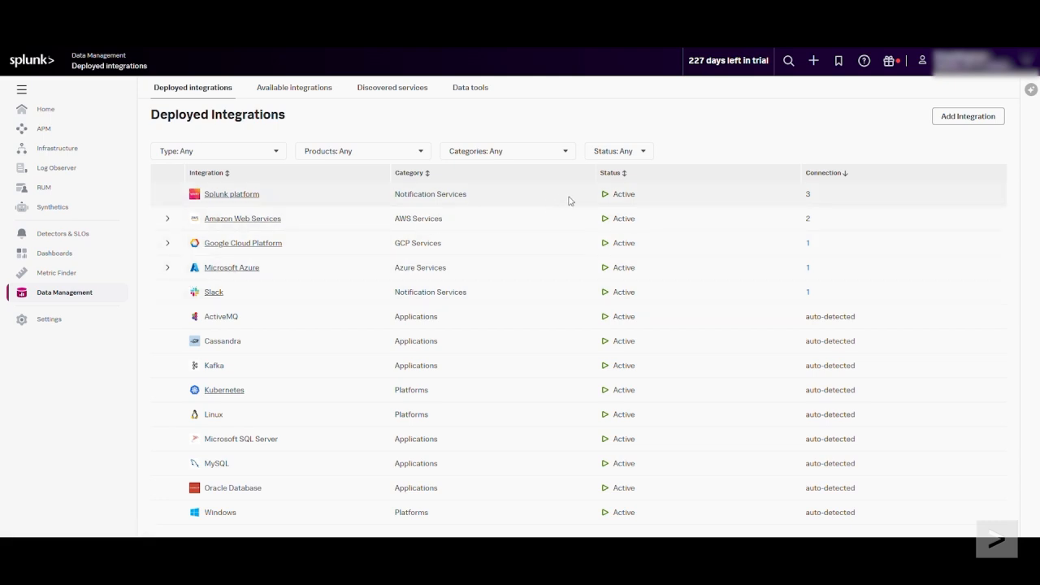
left_click(994, 119)
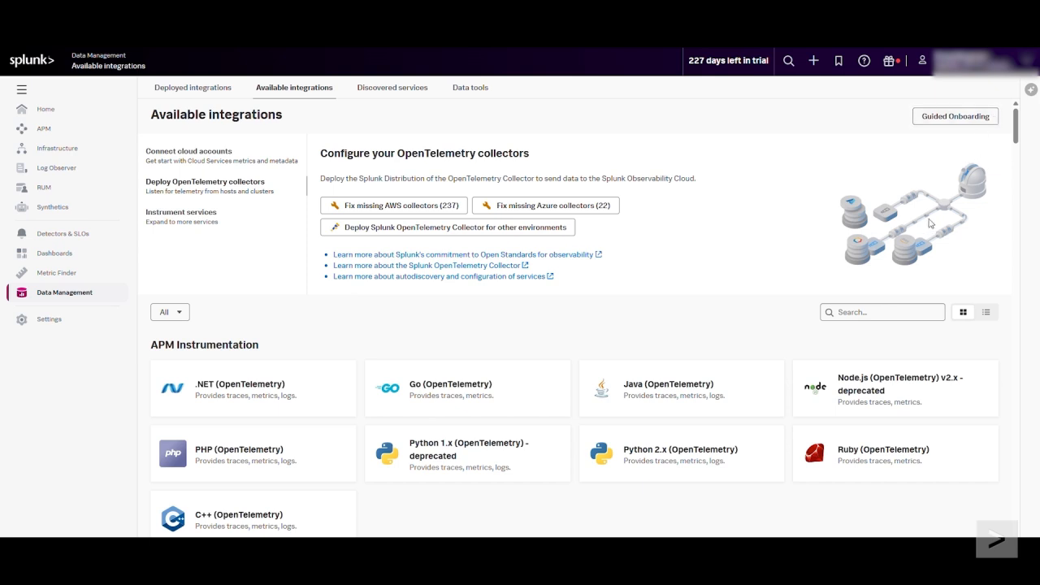
left_click(880, 312)
type("s")
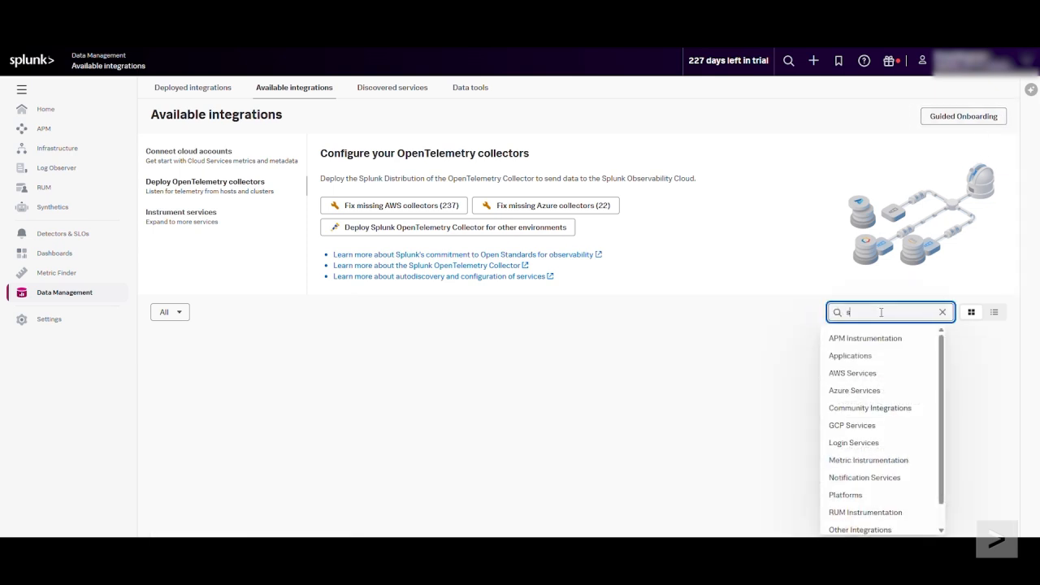
type("plunk pl")
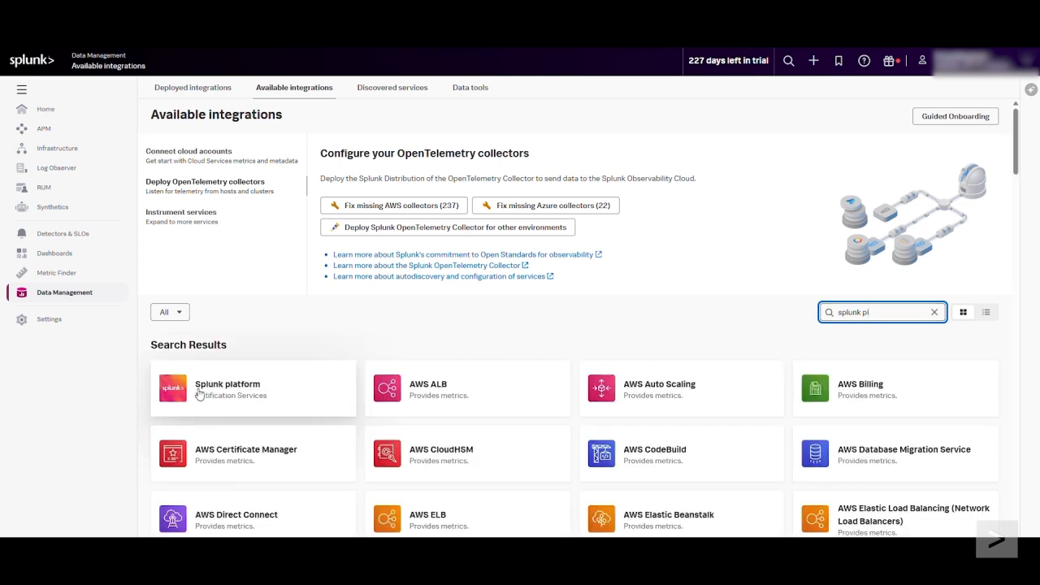
left_click(295, 396)
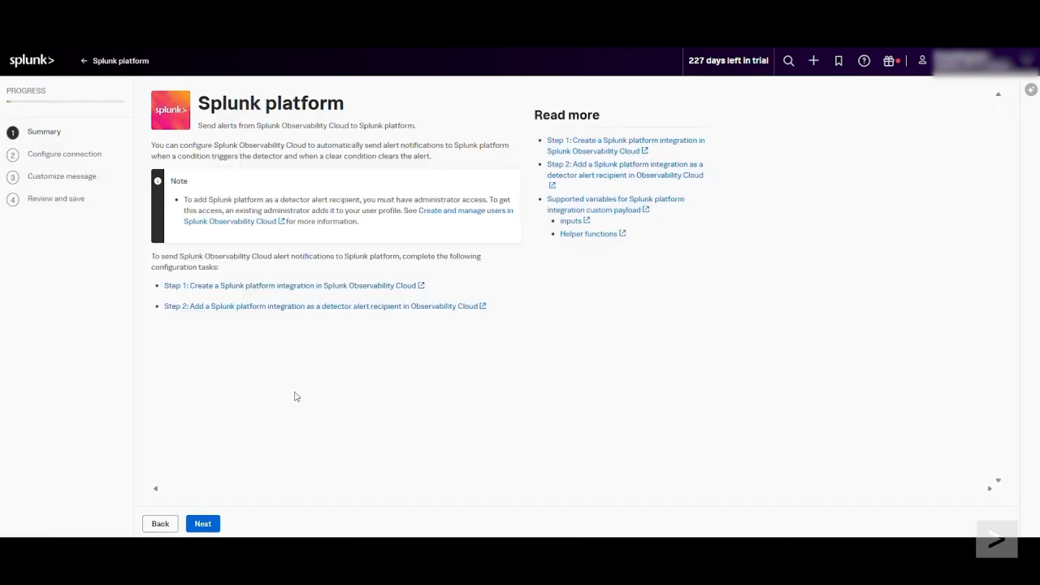
left_click(204, 524)
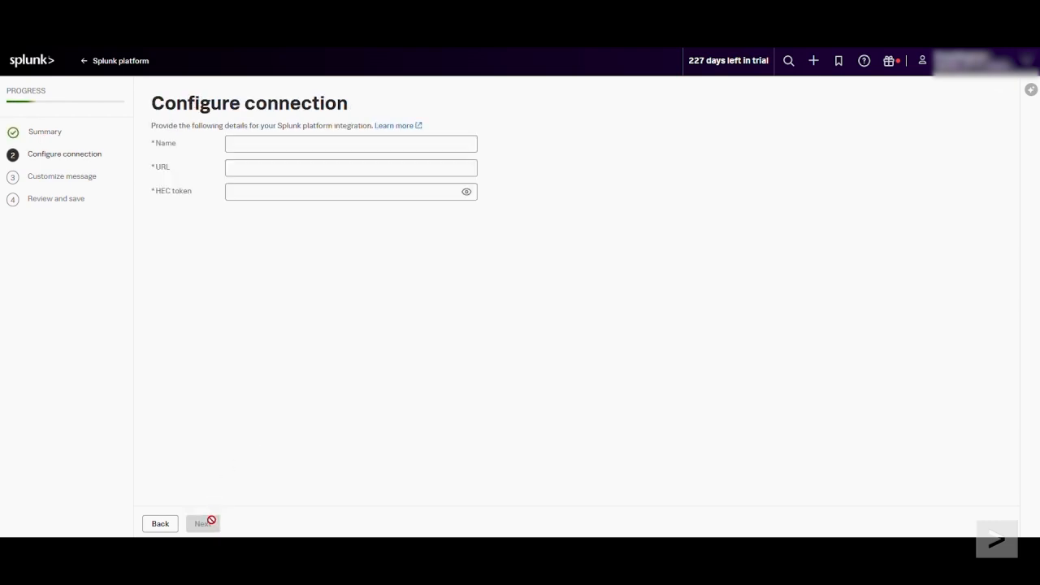
Step: Name the integration itsi-integration-testing and set its URL to the Splunk instance address with port 8088
left_click(243, 146)
type("itsi-int")
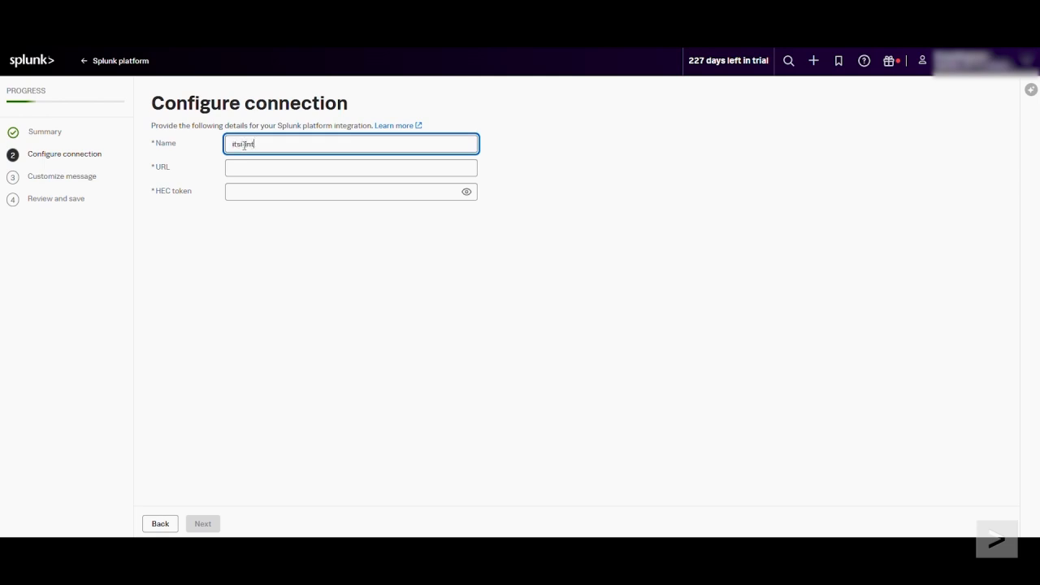
type("egration-testing")
left_click(242, 167)
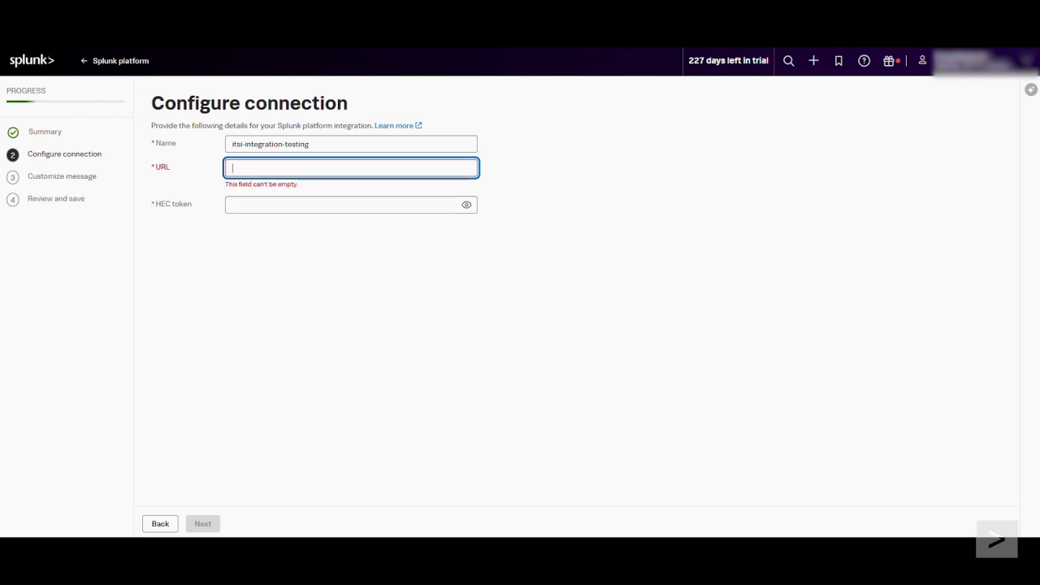
key("ctrl+v")
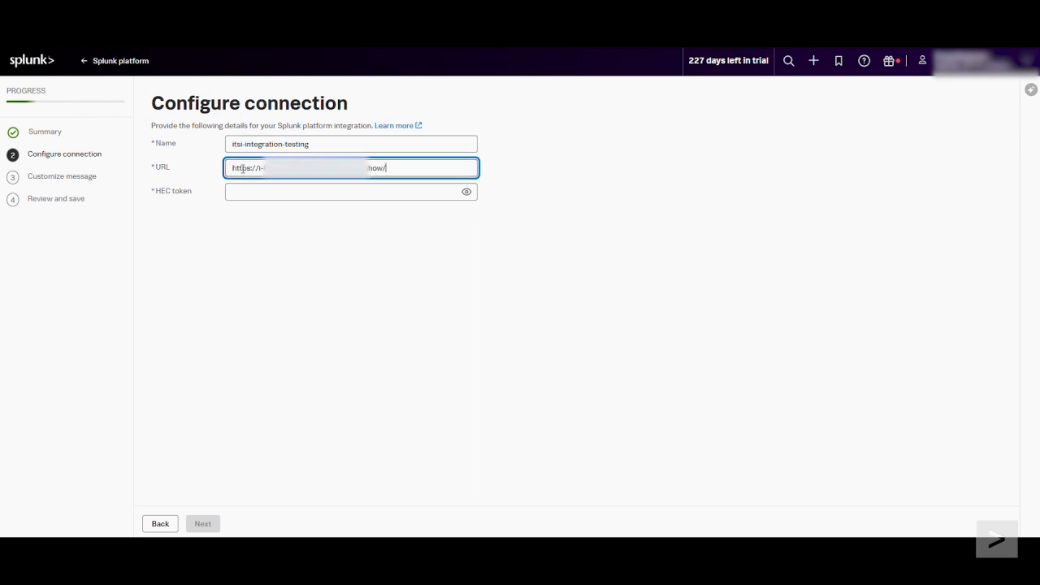
type("8088")
Step: Copy the HEC token from Splunk Enterprise into the integration's HEC token field and proceed to message customization
left_click(247, 191)
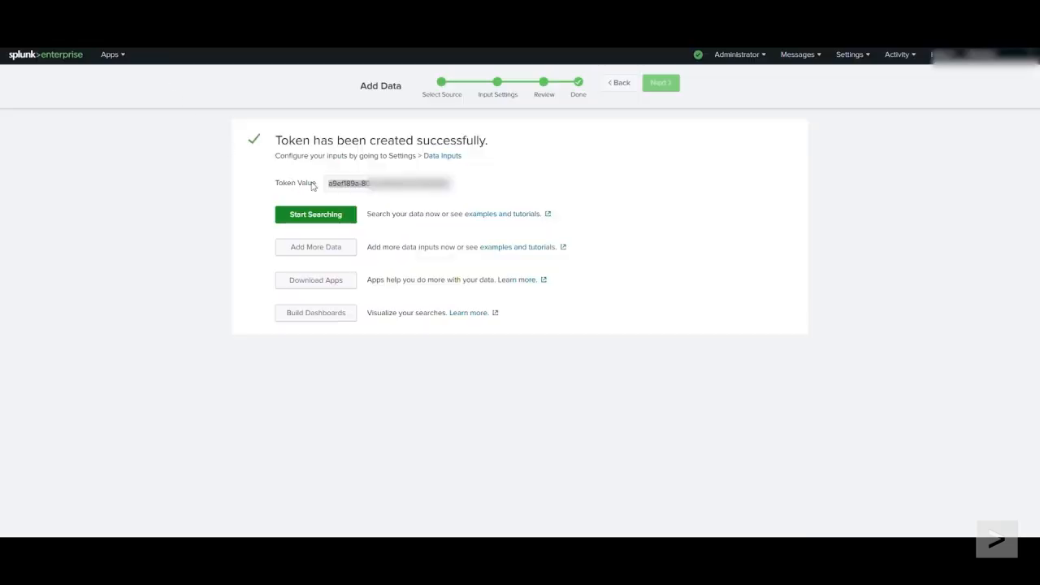
triple_click(352, 185)
key("ctrl+c")
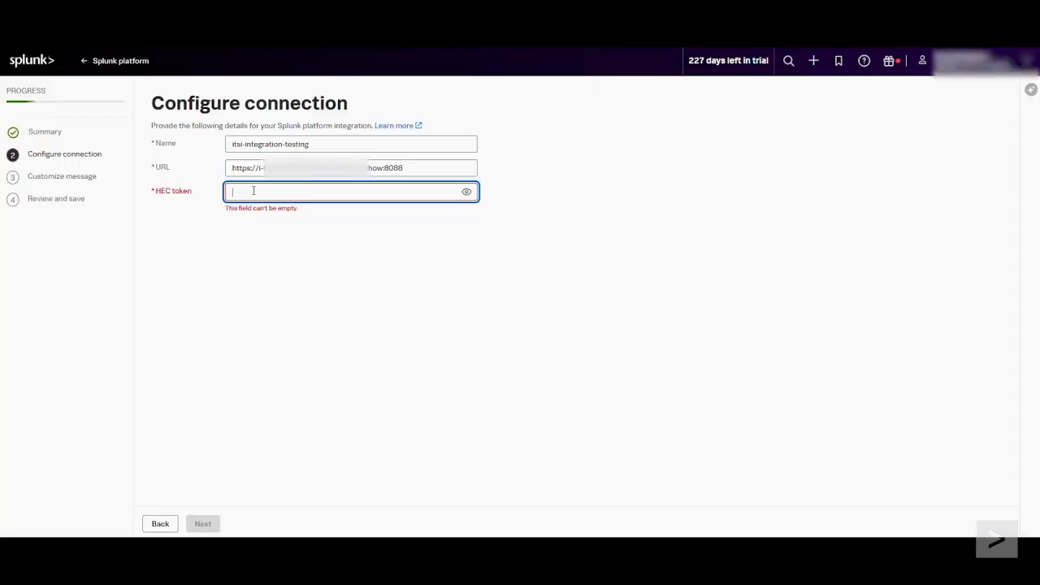
key("ctrl+v")
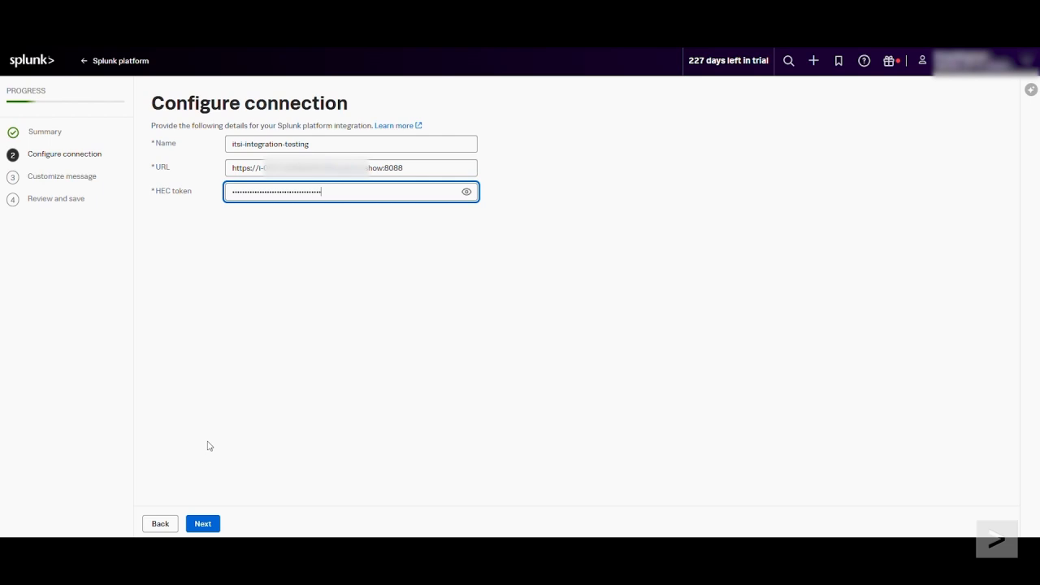
left_click(203, 523)
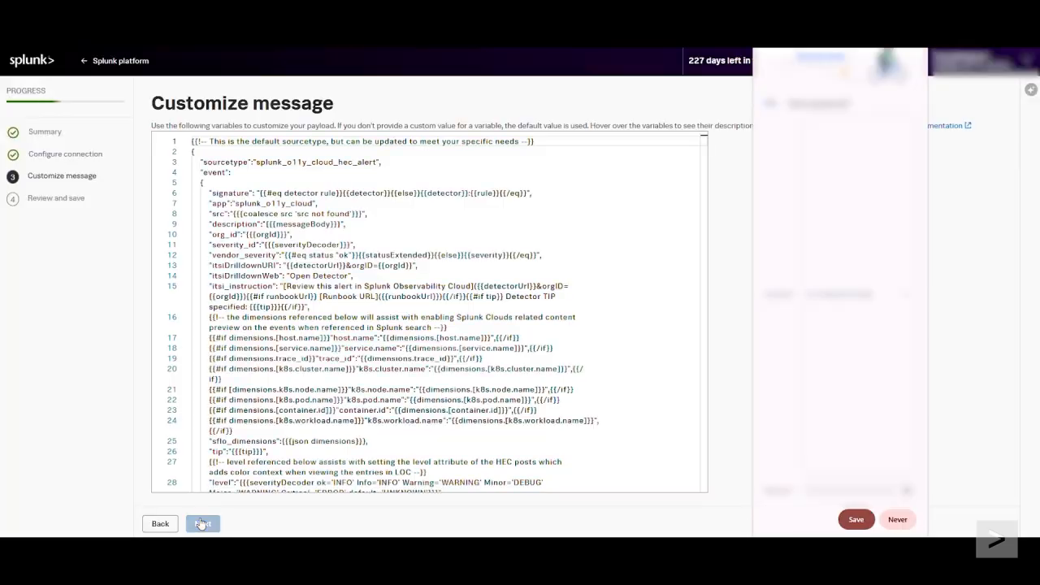
Step: Look over the default alert message payload, keep it as is, and save the Splunk platform integration
left_click(914, 58)
left_click(253, 182)
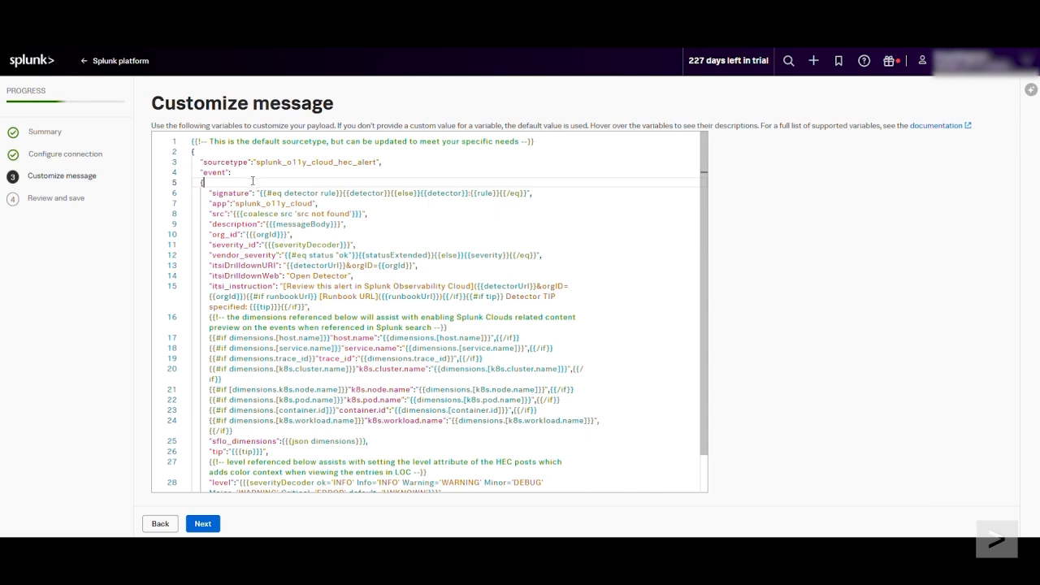
left_click_drag(252, 182, 292, 348)
double_click(293, 348)
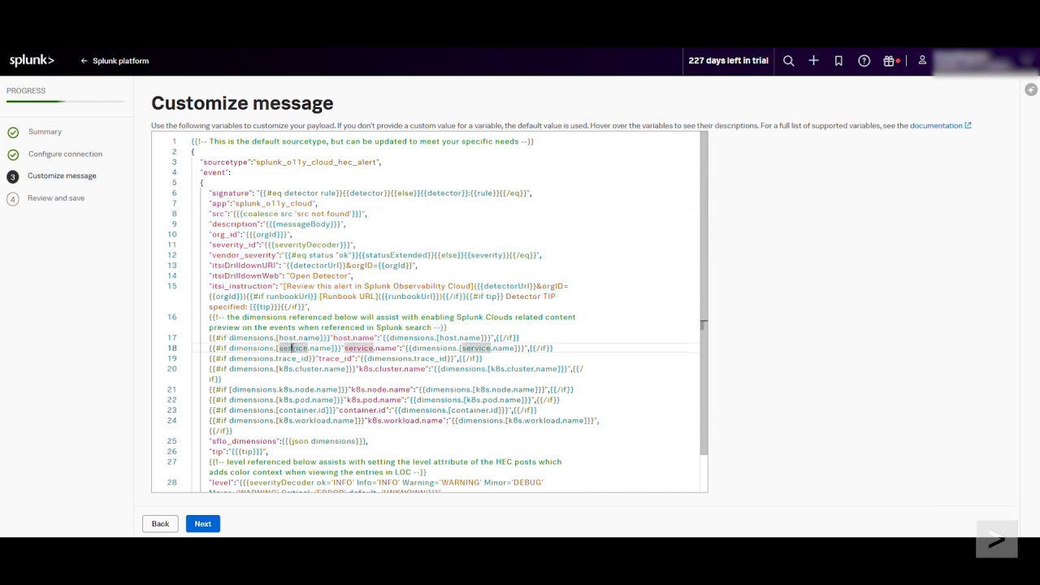
left_click(210, 526)
left_click(203, 524)
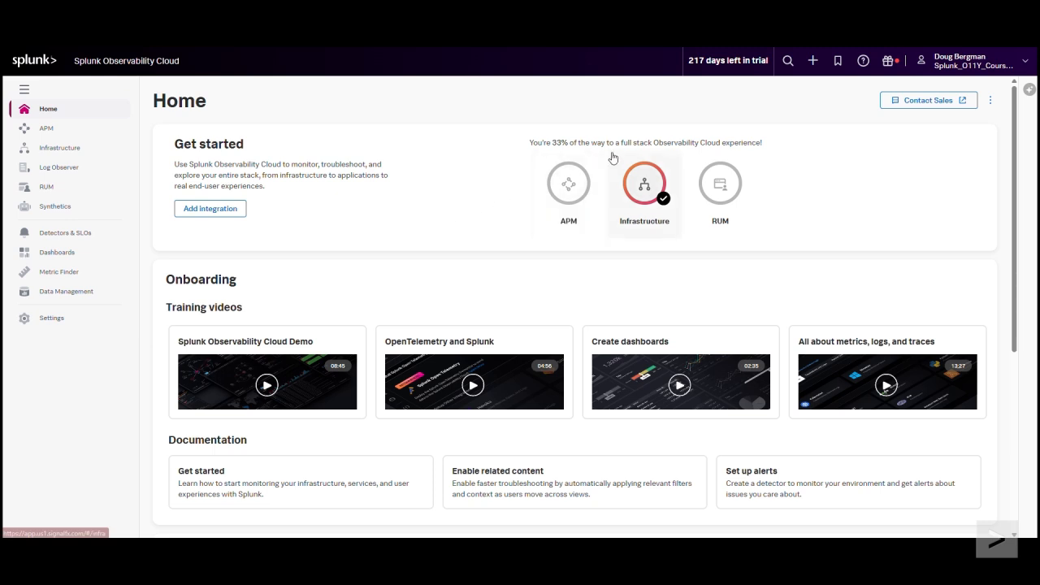
Step: Create a custom detector named itsi-integration-testing and start its alert rule
left_click(813, 62)
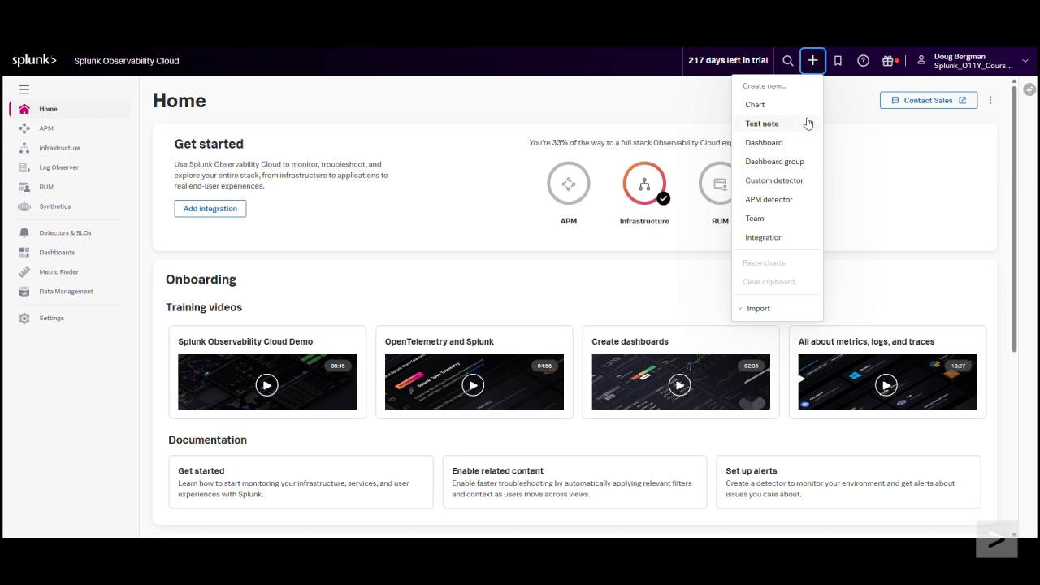
left_click(785, 186)
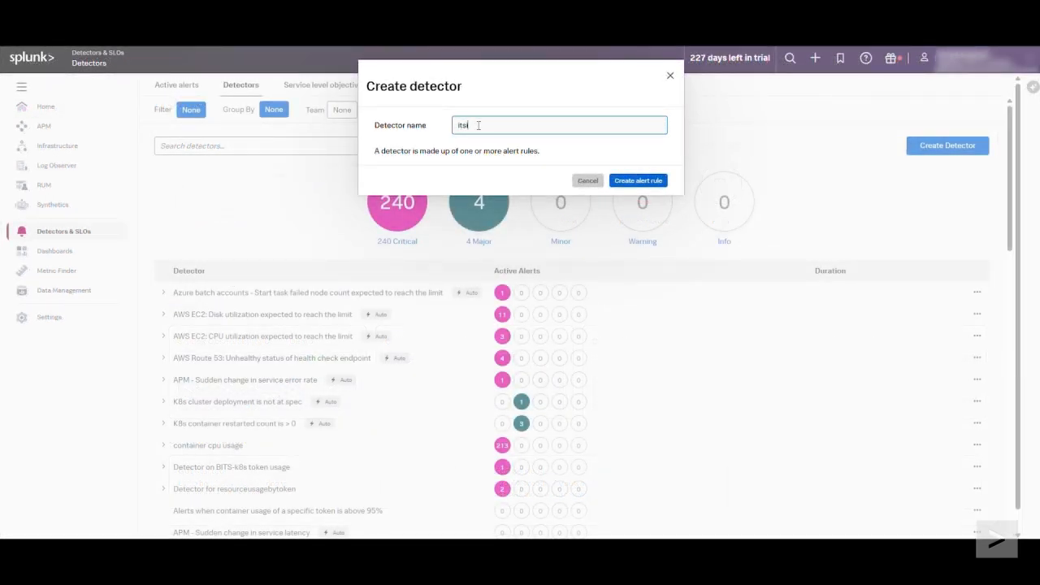
type("-integration-testing")
left_click(654, 186)
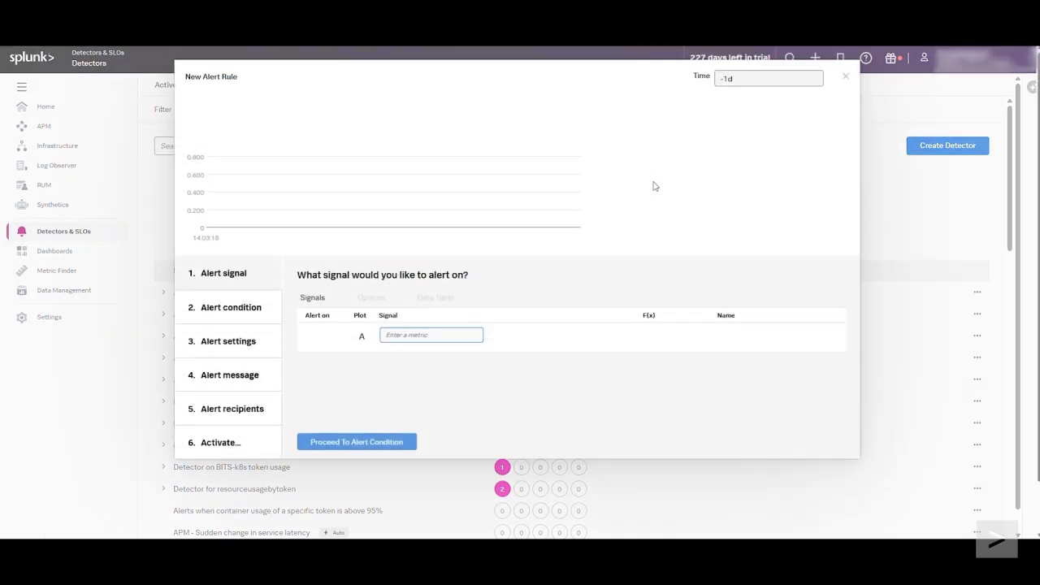
Step: Set the alert signal to the network.total metric with a Static Threshold condition and proceed to alert settings
type("network.total")
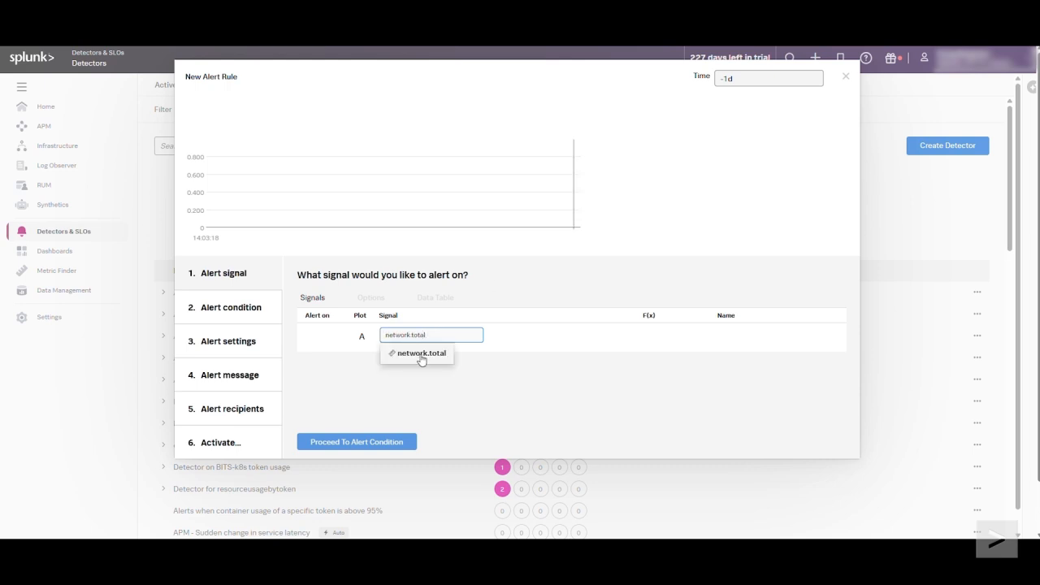
left_click(422, 359)
left_click(362, 441)
left_click(360, 302)
left_click(351, 459)
Step: Set the alert threshold to 10000 and continue past the default alert message to the recipients
left_click(425, 355)
type("1000000")
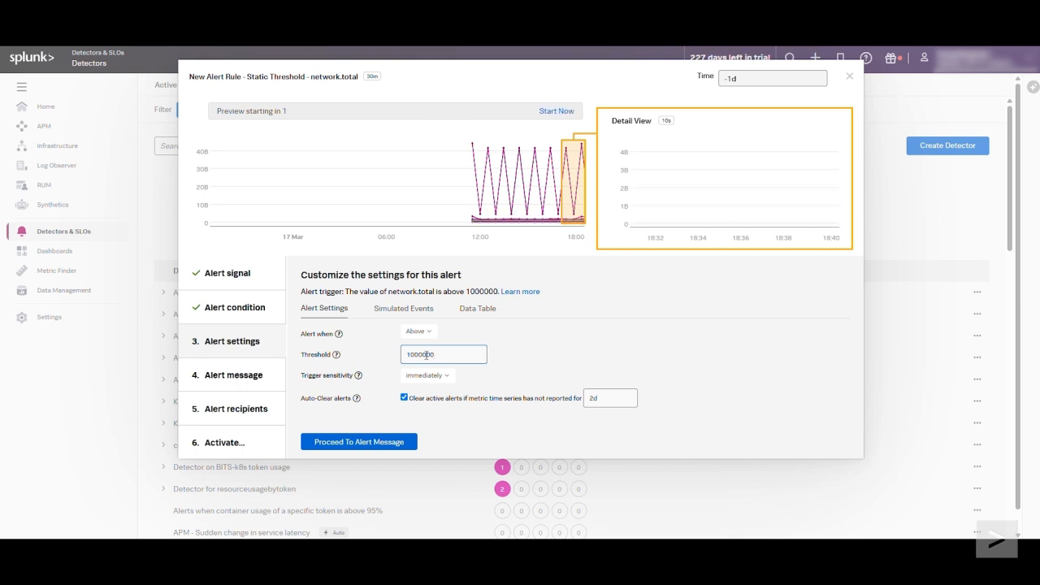
left_click(360, 441)
left_click(359, 444)
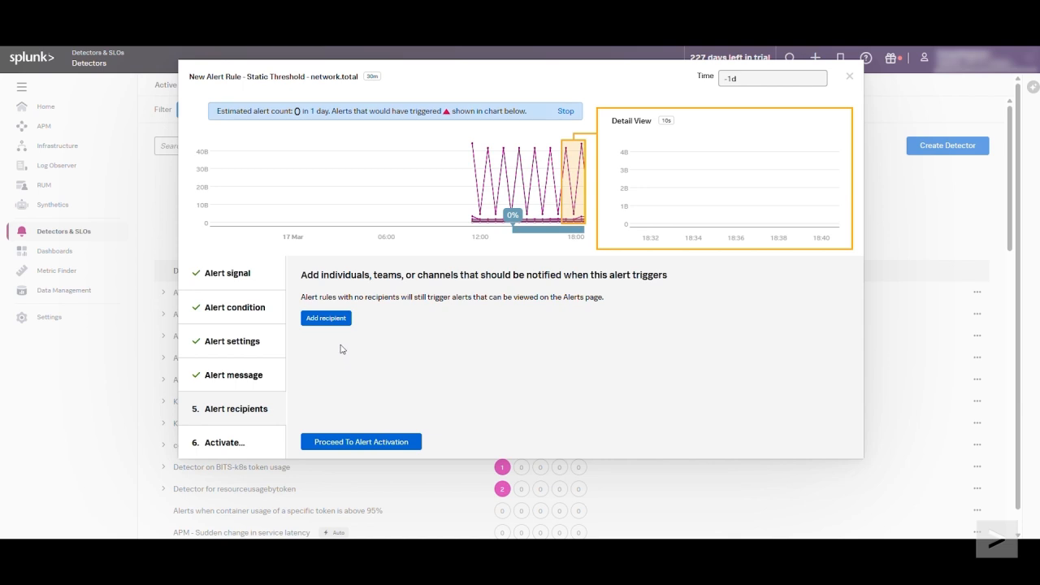
Step: Add the Splunk platform integration ITSI-Integration-TEST as a recipient of the alert rule
left_click(329, 319)
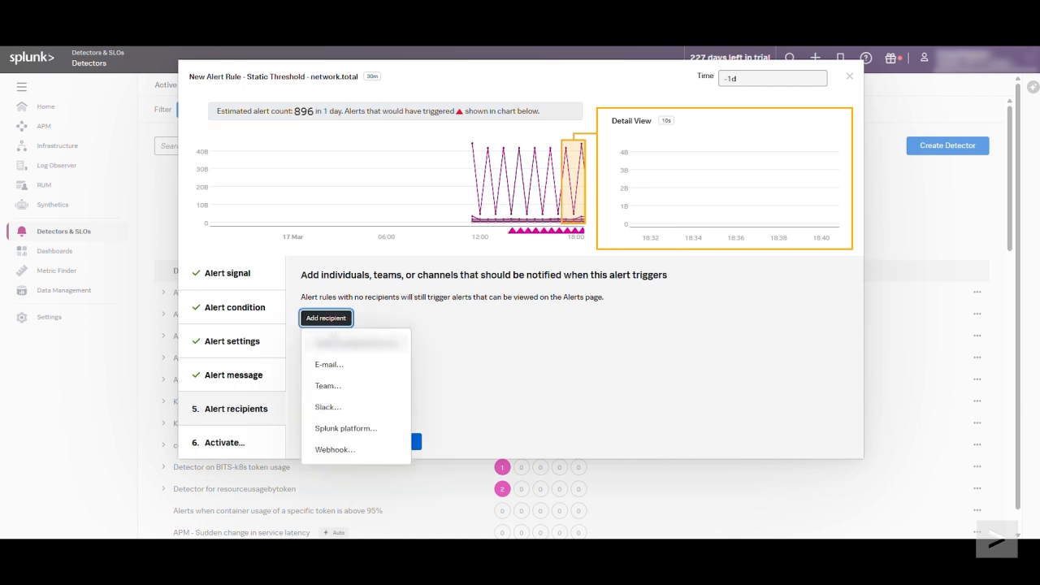
left_click(340, 432)
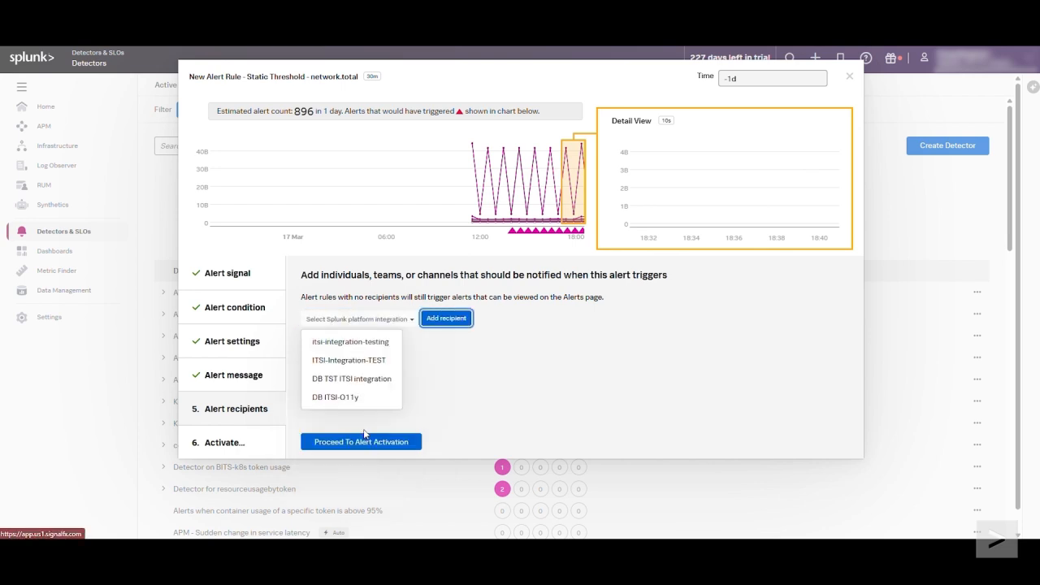
left_click(351, 362)
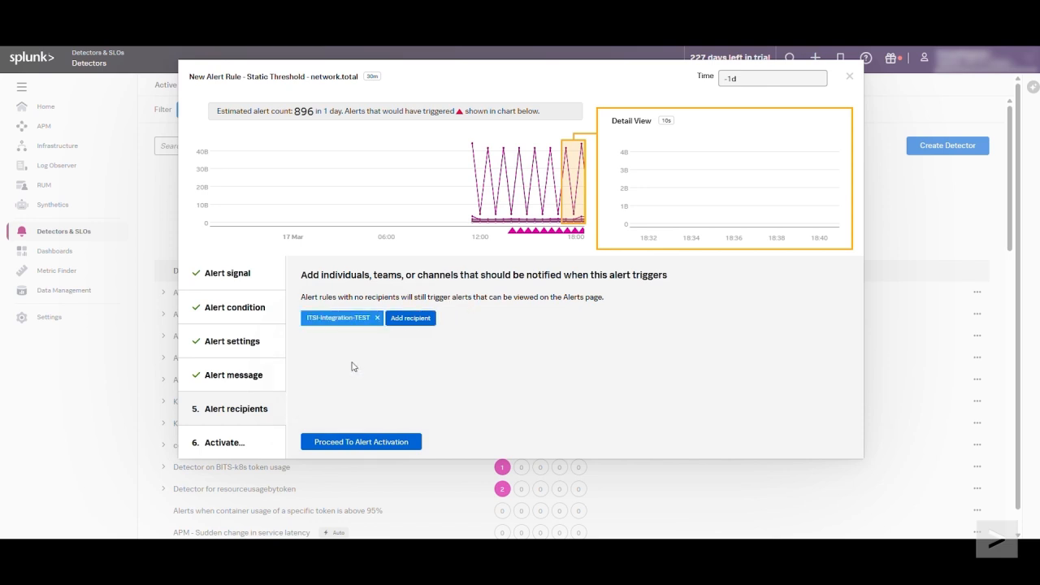
Step: Proceed to alert activation and activate the alert rule under the name itsi-integration-testing
left_click(363, 443)
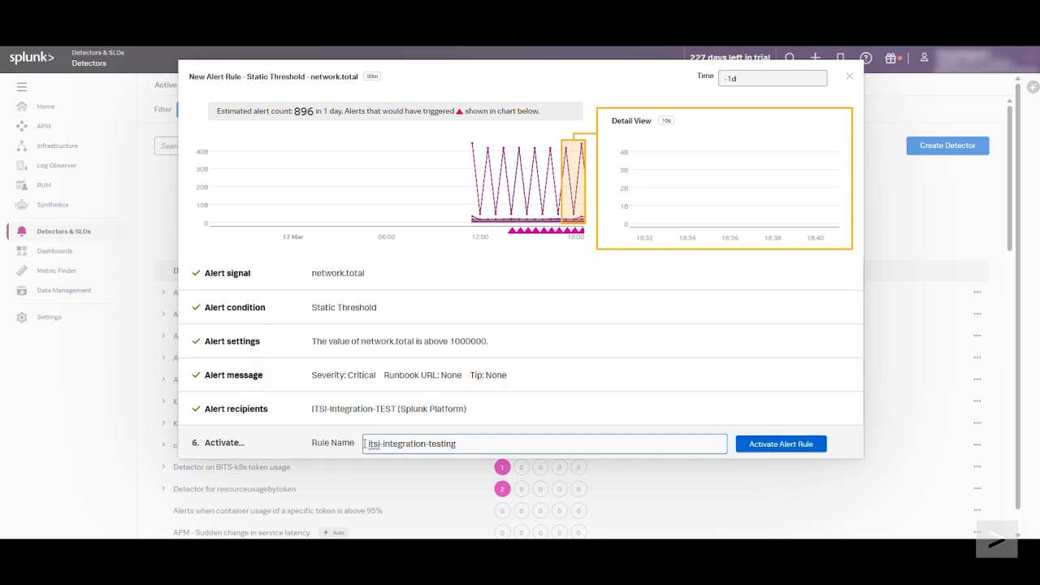
left_click_drag(457, 445, 365, 446)
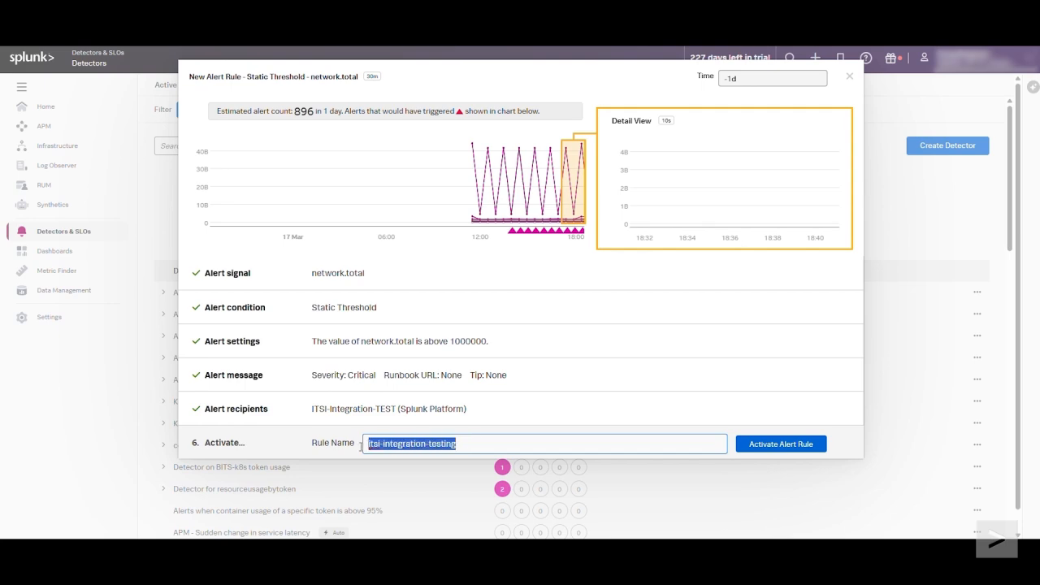
left_click(786, 446)
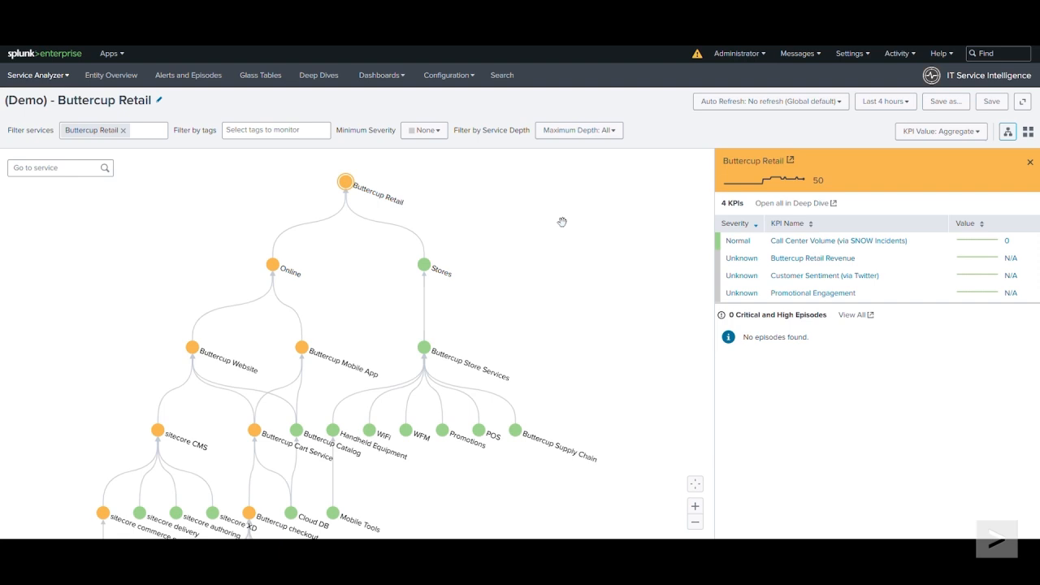
Step: Switch to Splunk ITSI, open the ITSI Monitoring and Alerting content pack in the data integrations' Content Library, and proceed to its installation
left_click(468, 78)
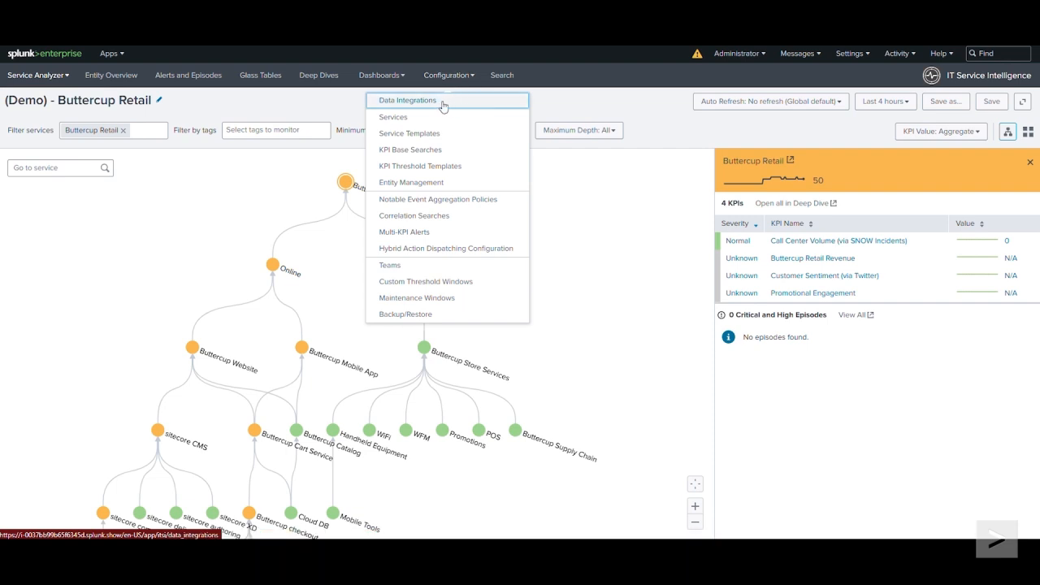
left_click(444, 106)
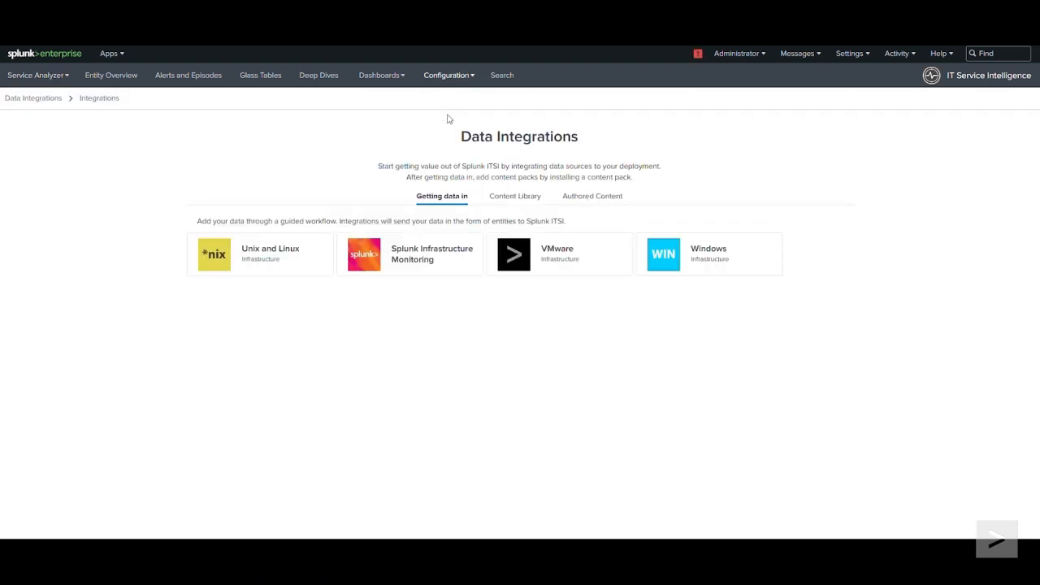
left_click(513, 203)
left_click(315, 273)
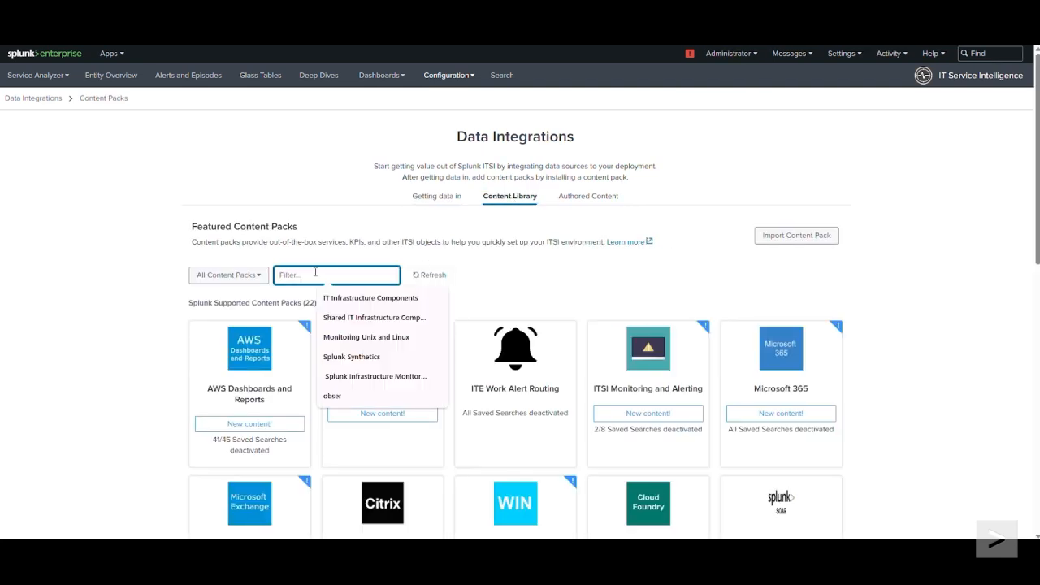
left_click(561, 286)
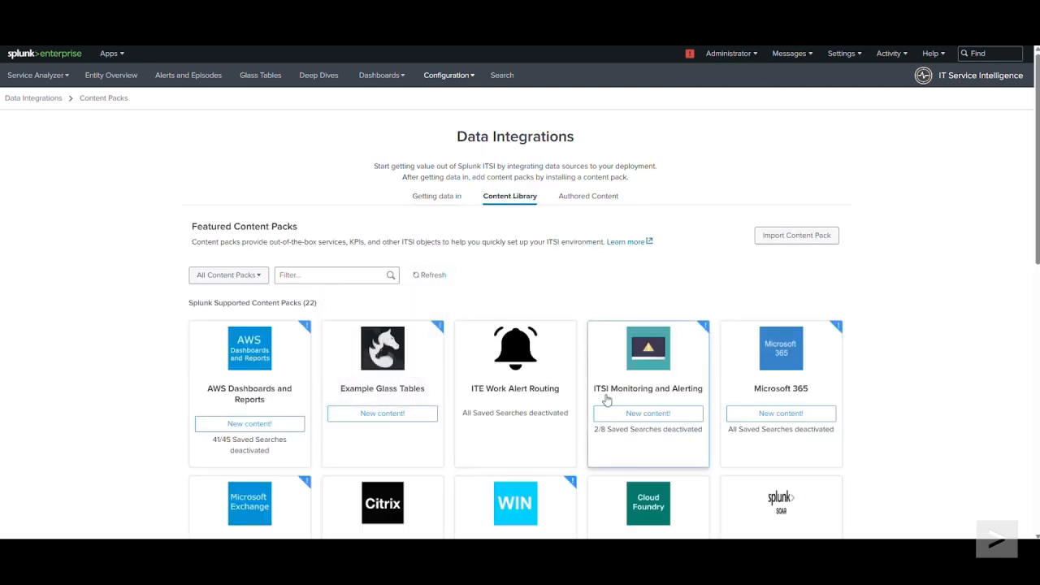
left_click(694, 397)
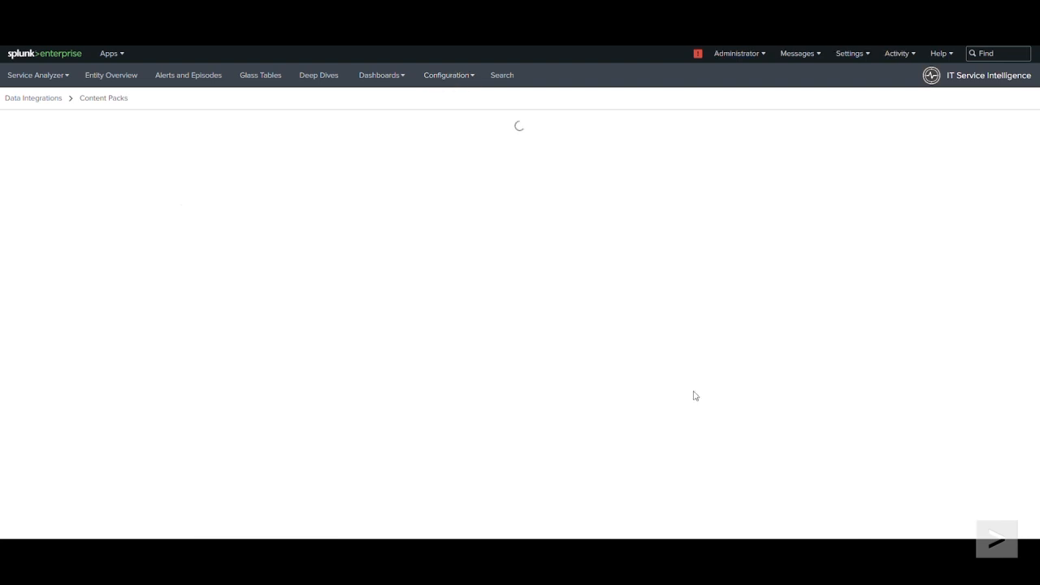
scroll(694, 396, "down", 2)
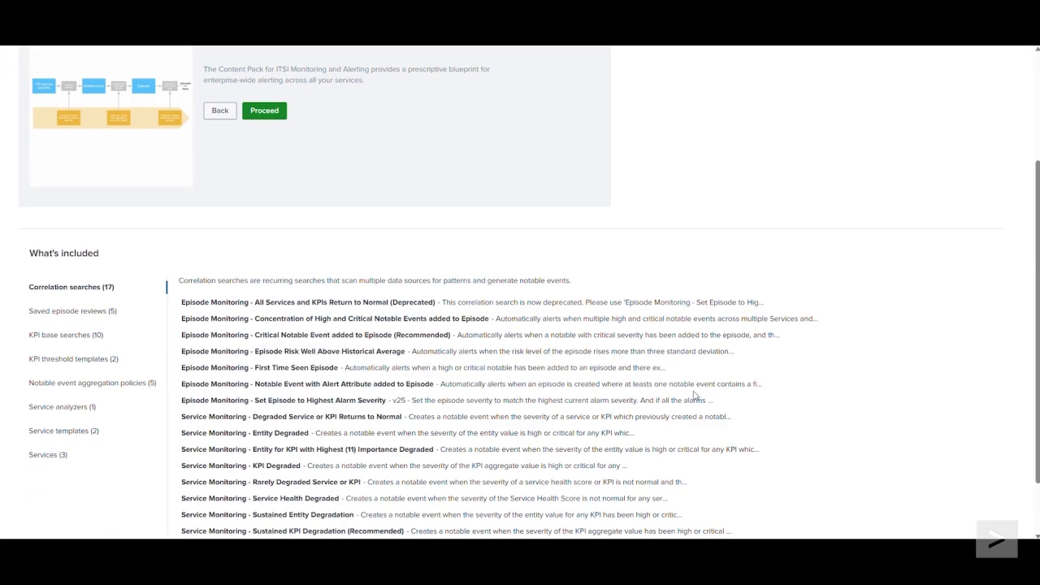
scroll(693, 397, "up", 1)
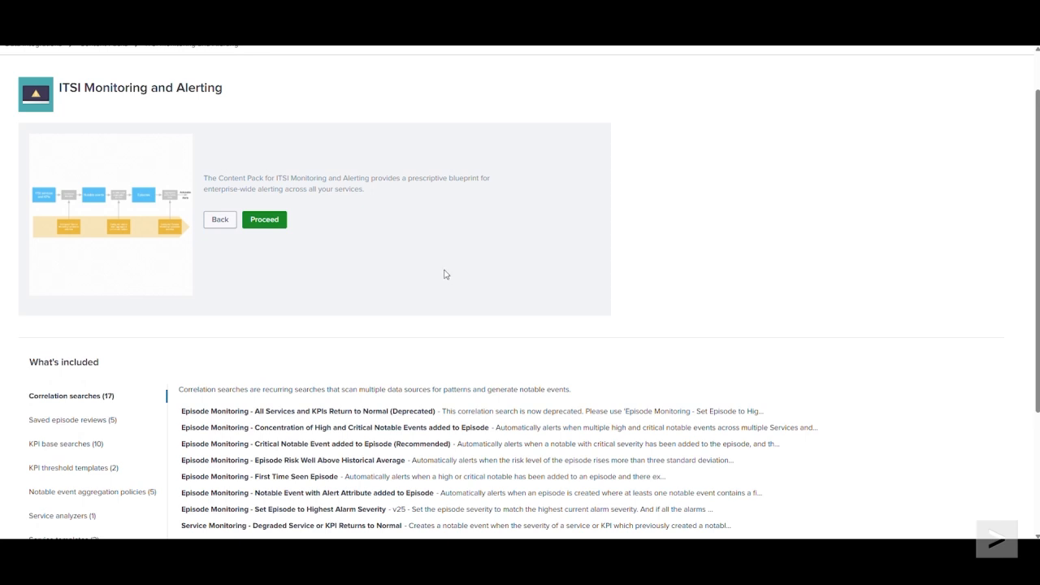
left_click(281, 222)
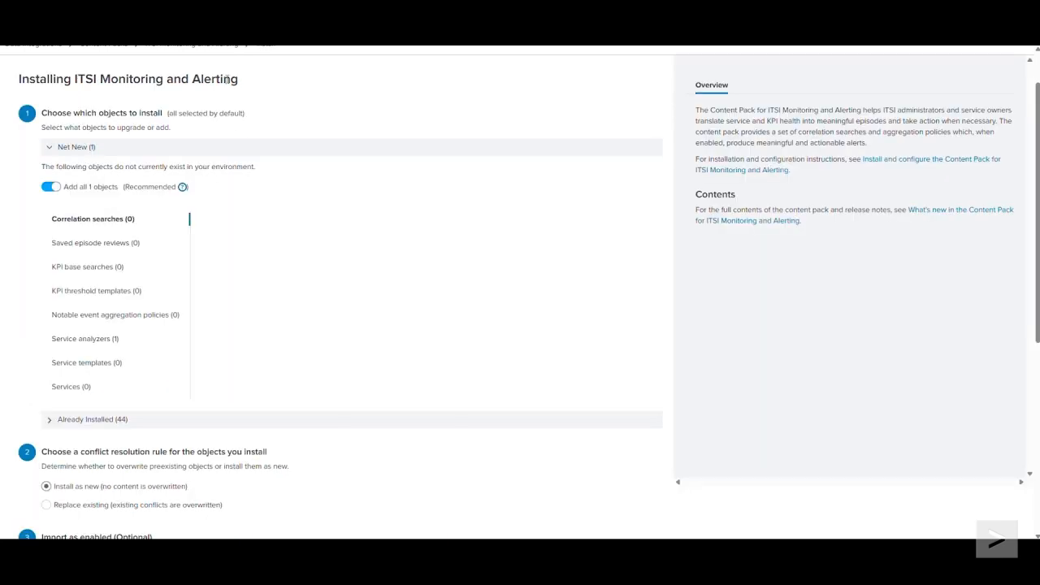
Step: Install the ITSI Monitoring and Alerting content pack with objects imported as enabled and service KPI backfill disabled
left_click_drag(241, 82, 10, 82)
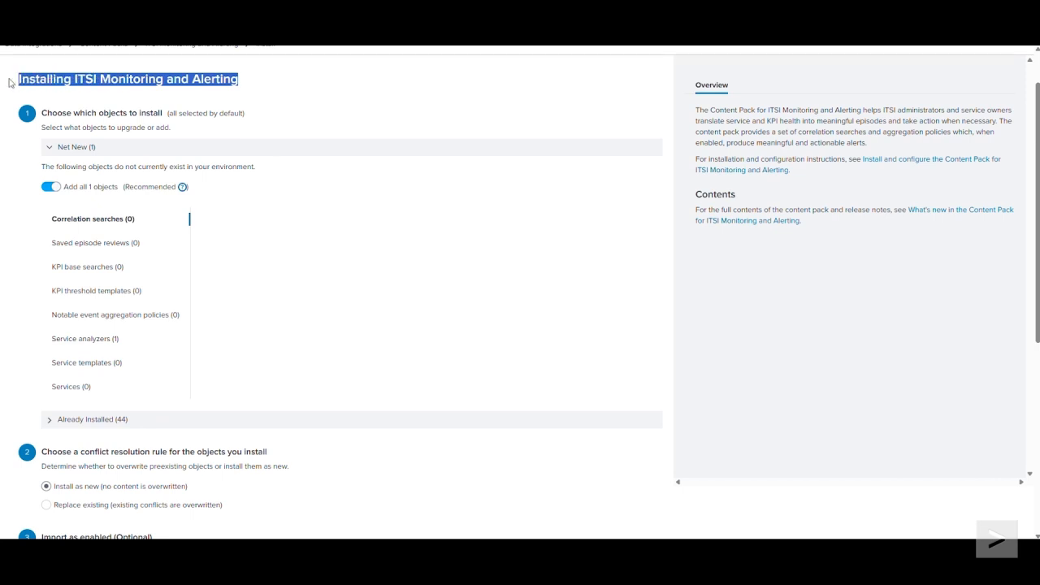
scroll(281, 185, "down", 3)
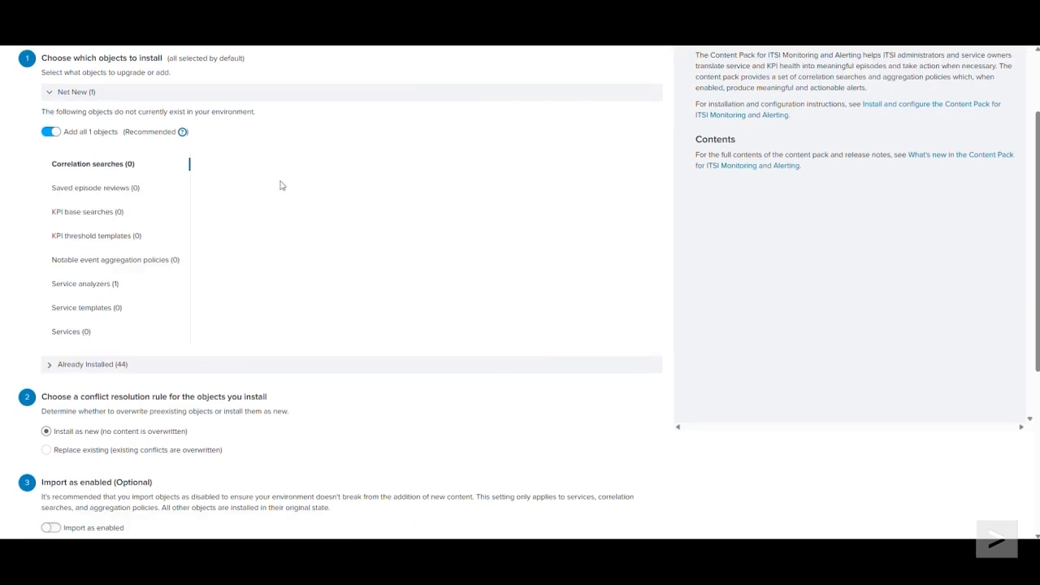
scroll(280, 185, "down", 5)
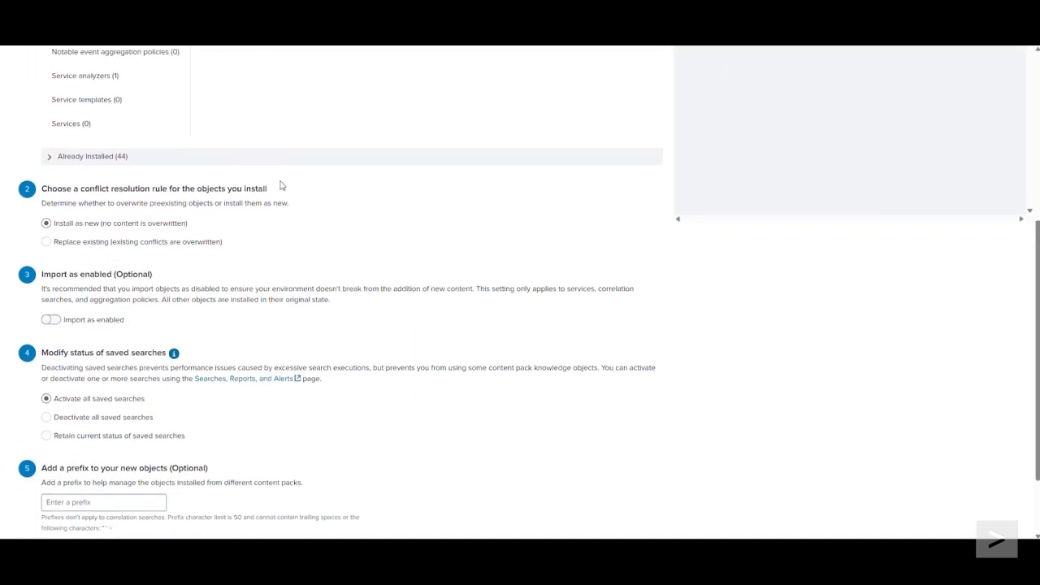
scroll(280, 185, "down", 1)
left_click_drag(201, 209, 41, 210)
left_click(51, 255)
scroll(267, 271, "down", 1)
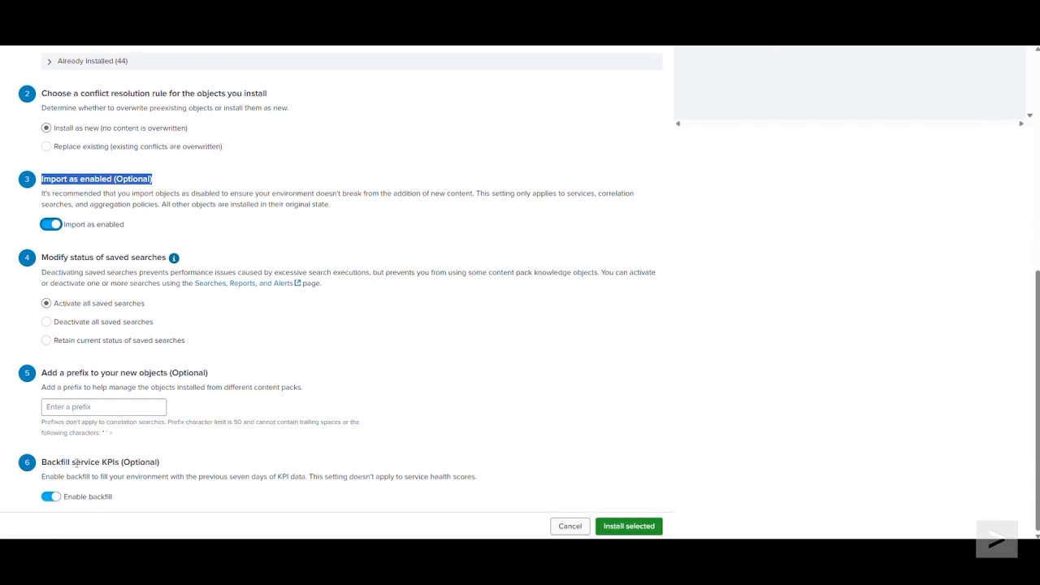
left_click(46, 499)
left_click(659, 528)
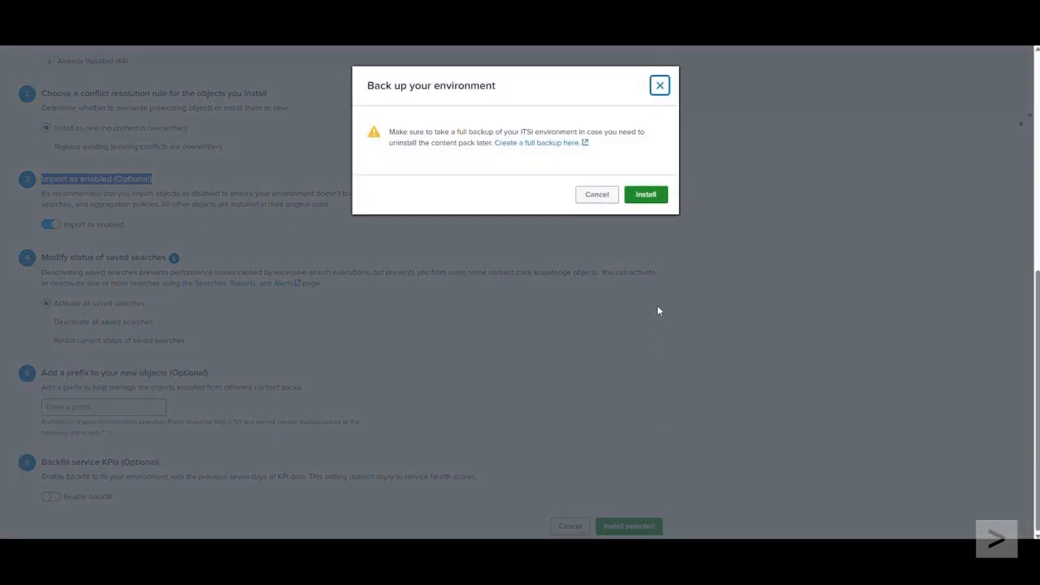
left_click(662, 194)
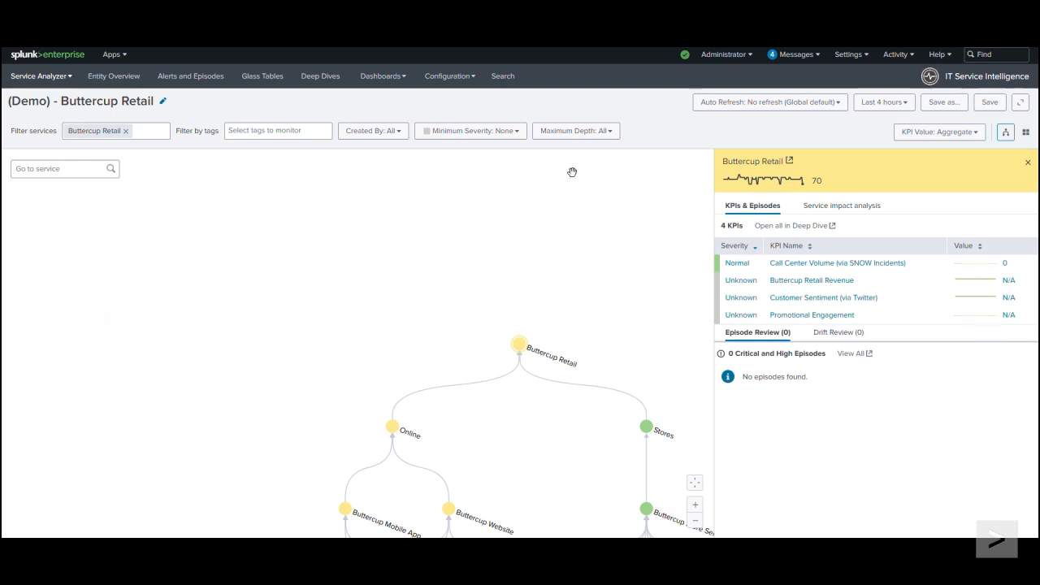
Step: Filter the search macros by get_itsi_universal_index and open that macro's definition
left_click(854, 57)
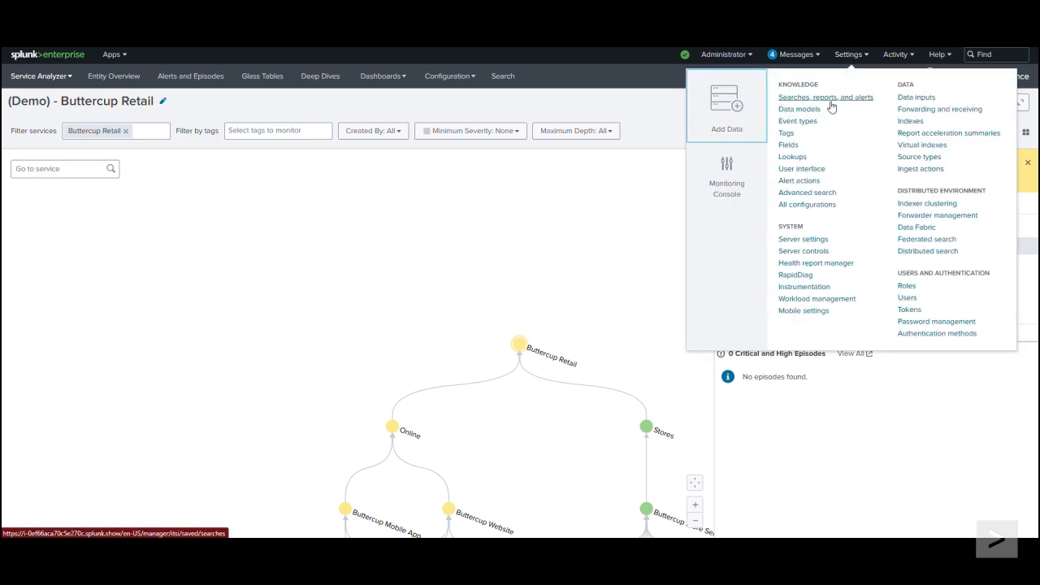
left_click(800, 194)
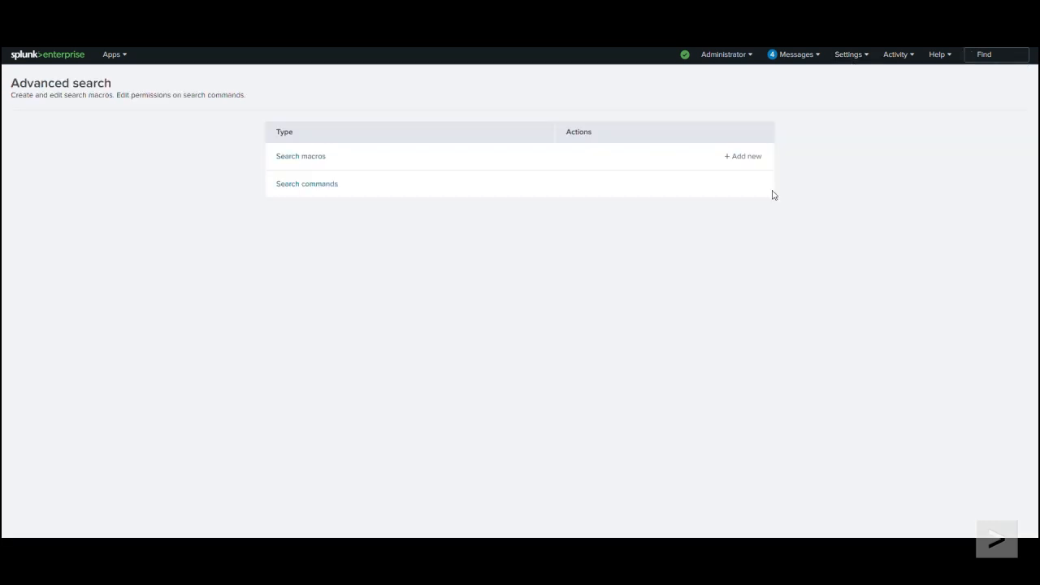
left_click(312, 160)
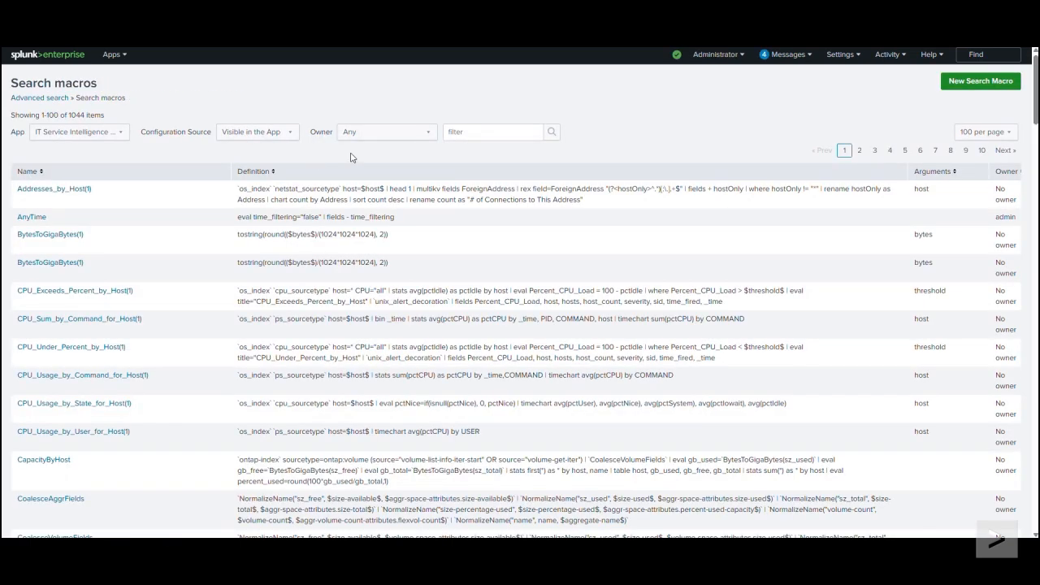
left_click(457, 132)
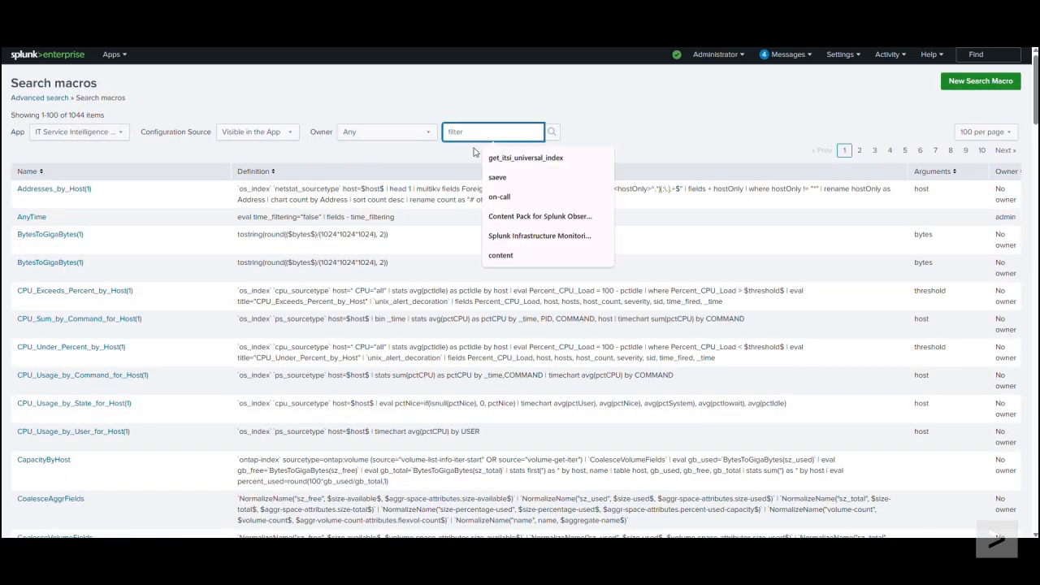
left_click(518, 162)
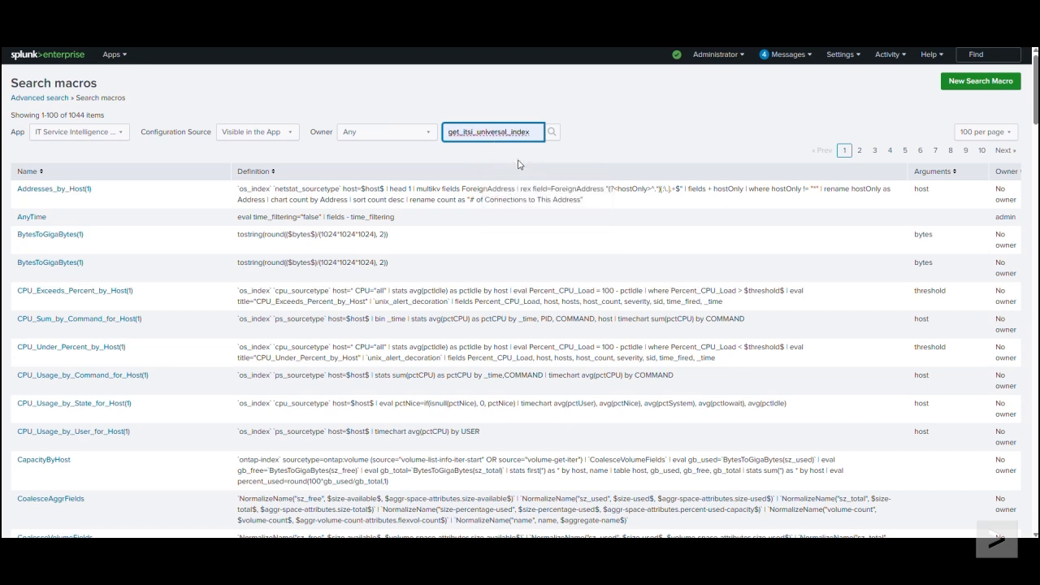
left_click(552, 132)
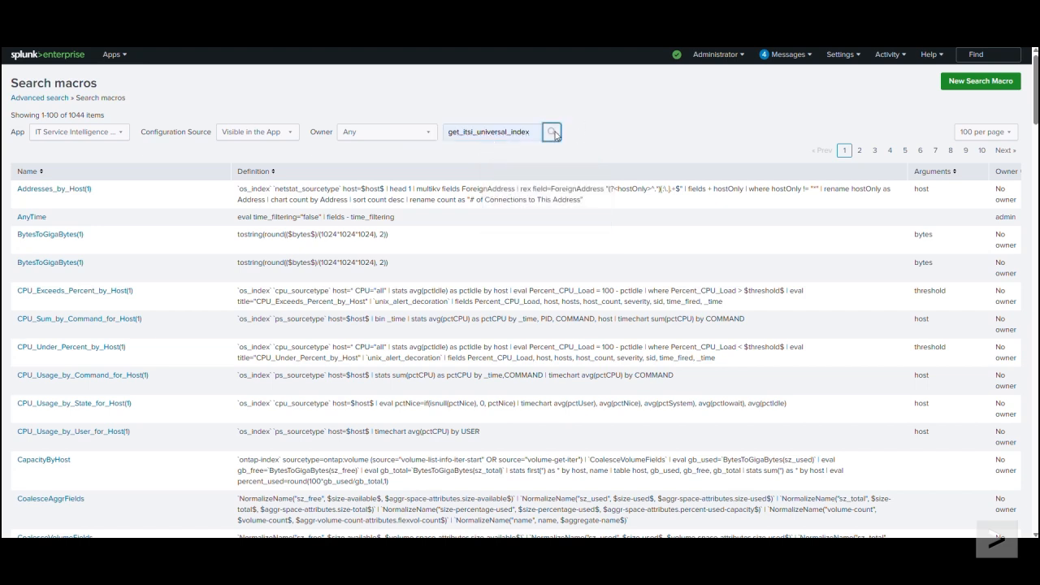
left_click(81, 176)
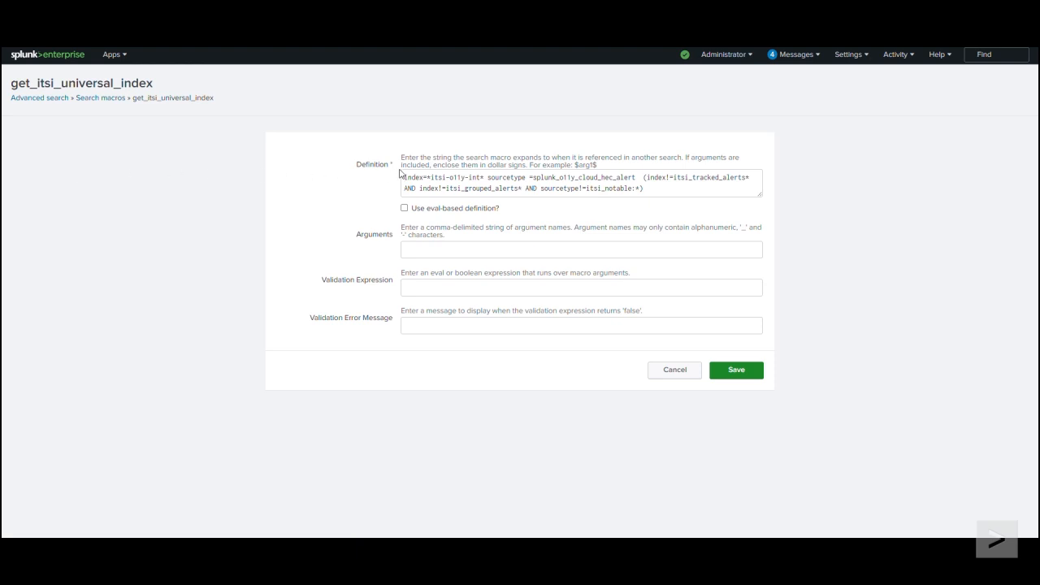
Step: Examine the index and sourcetype terms in the get_itsi_universal_index macro definition
left_click_drag(485, 177, 402, 180)
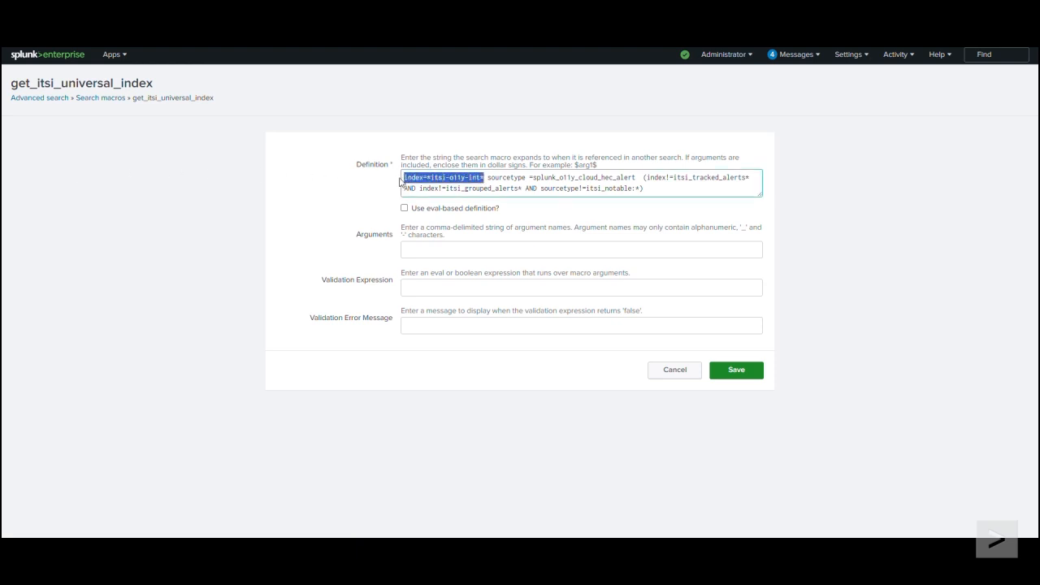
left_click(494, 177)
left_click_drag(488, 177, 637, 177)
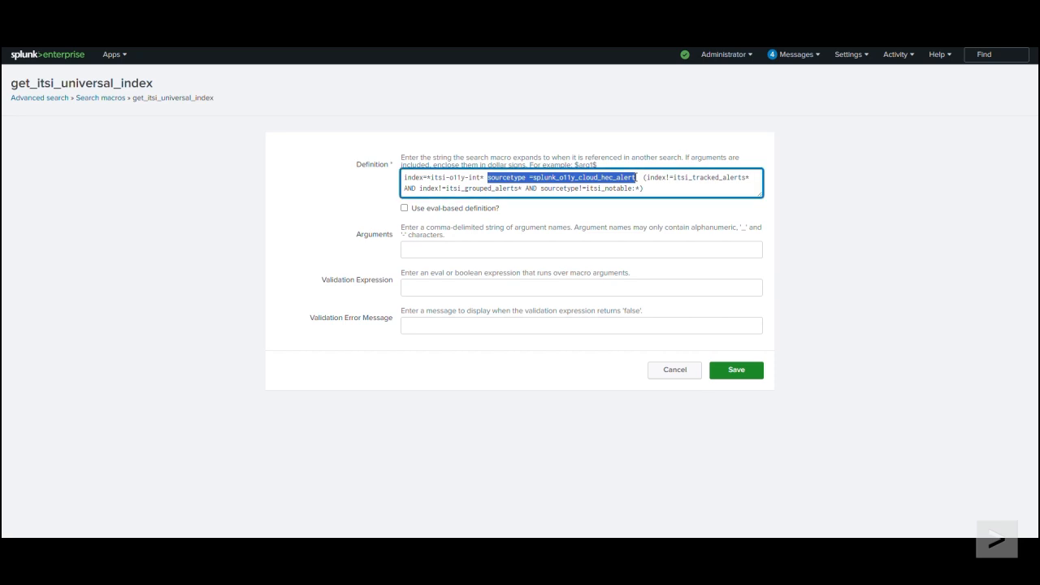
left_click(637, 177)
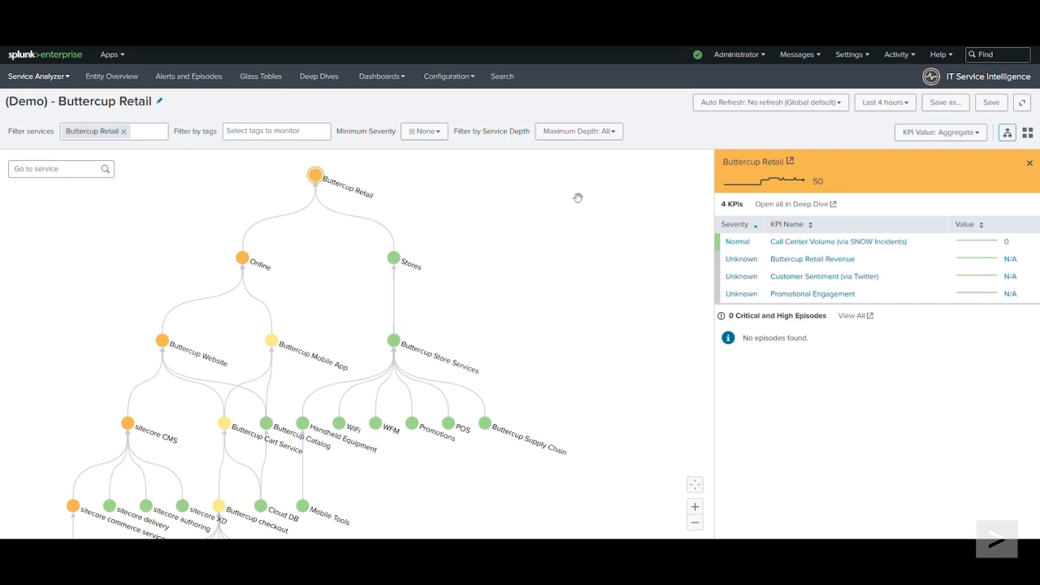
Step: Open the ITSI correlation searches and filter them by "universal" to check the status of the Universal Correlation Search
left_click(469, 79)
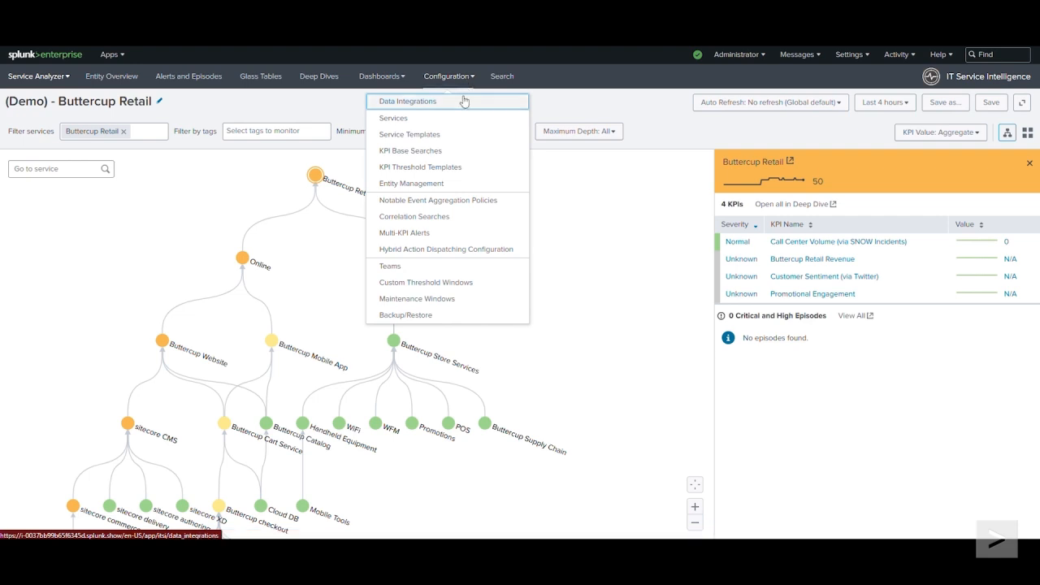
left_click(457, 224)
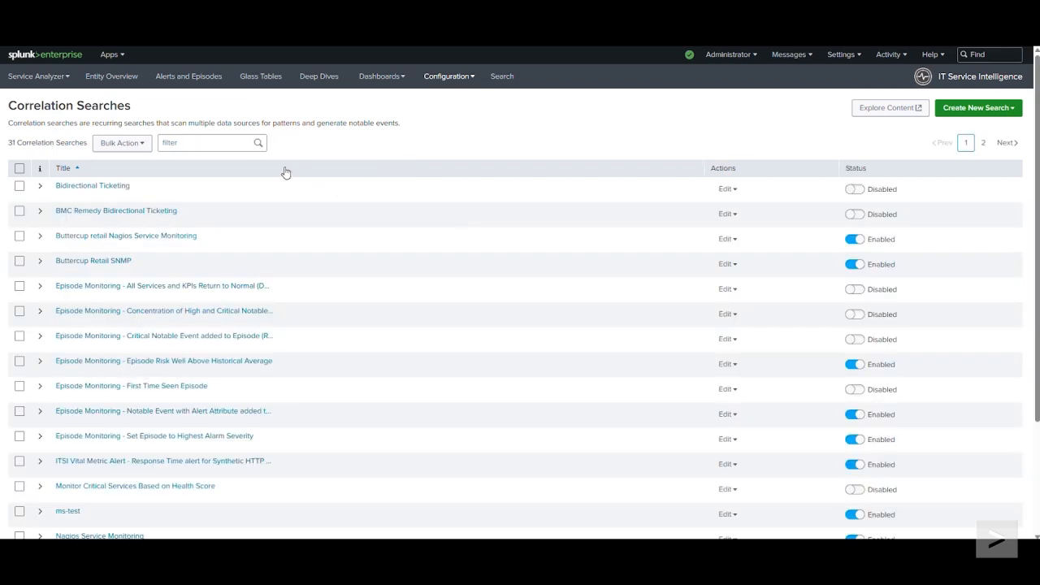
left_click(215, 143)
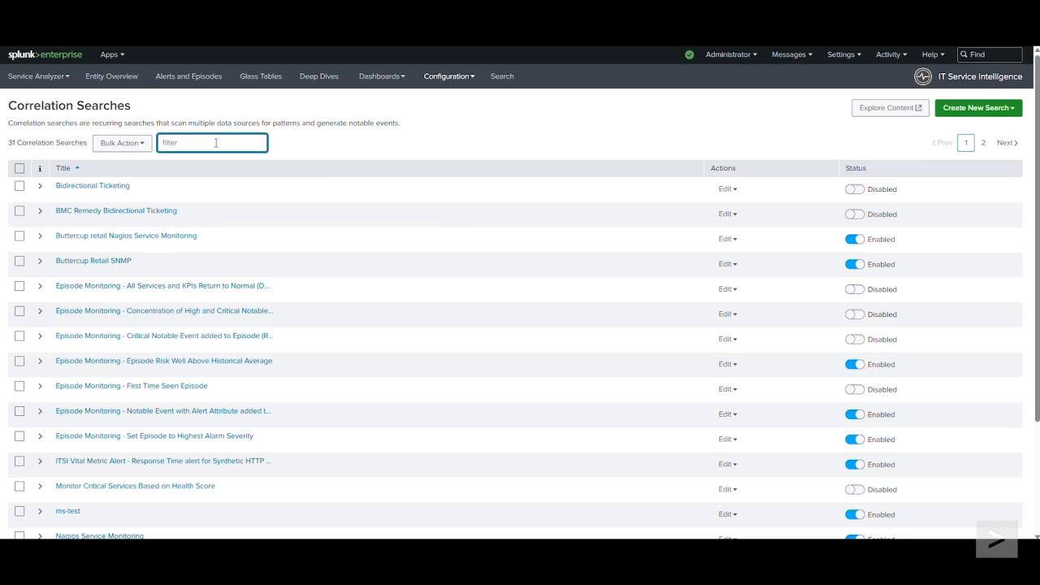
type("universal")
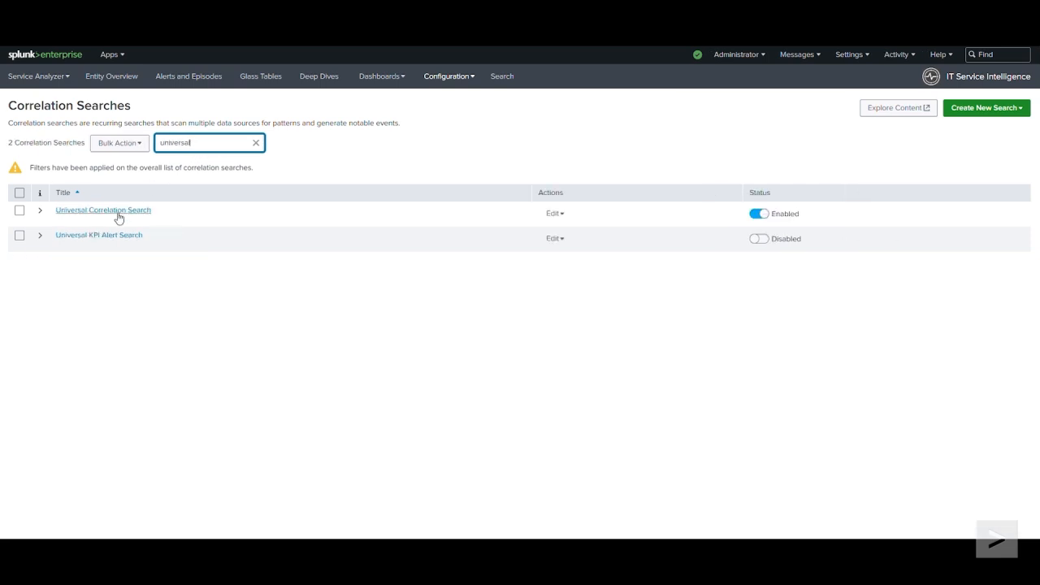
Step: Filter the correlation searches by "episode monitoring" to check which of those searches are enabled
left_click_drag(221, 142, 139, 146)
type("episode monitoring")
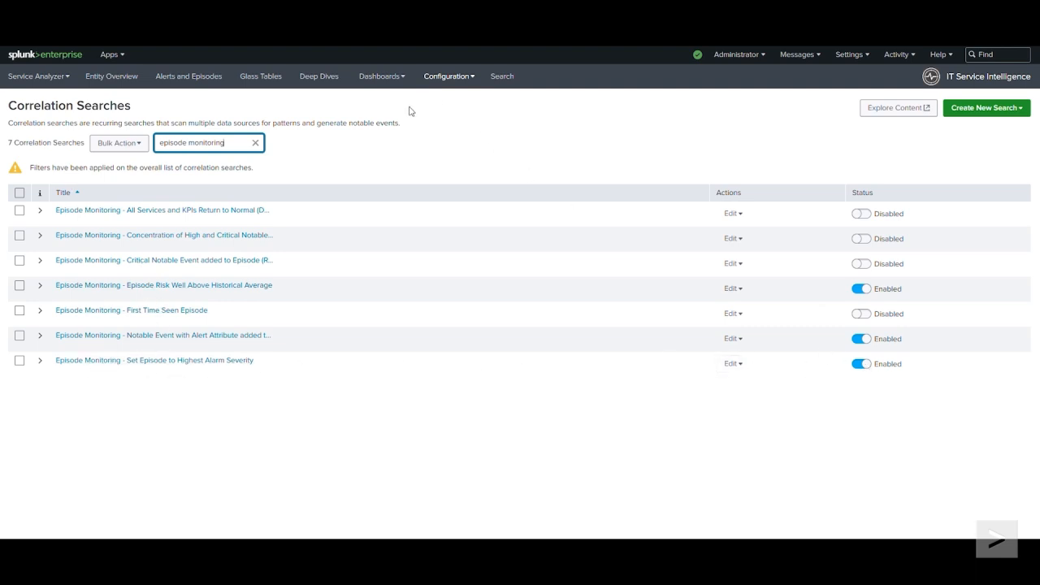
Step: Open the list of ITSI Notable Event Aggregation Policies
left_click(474, 81)
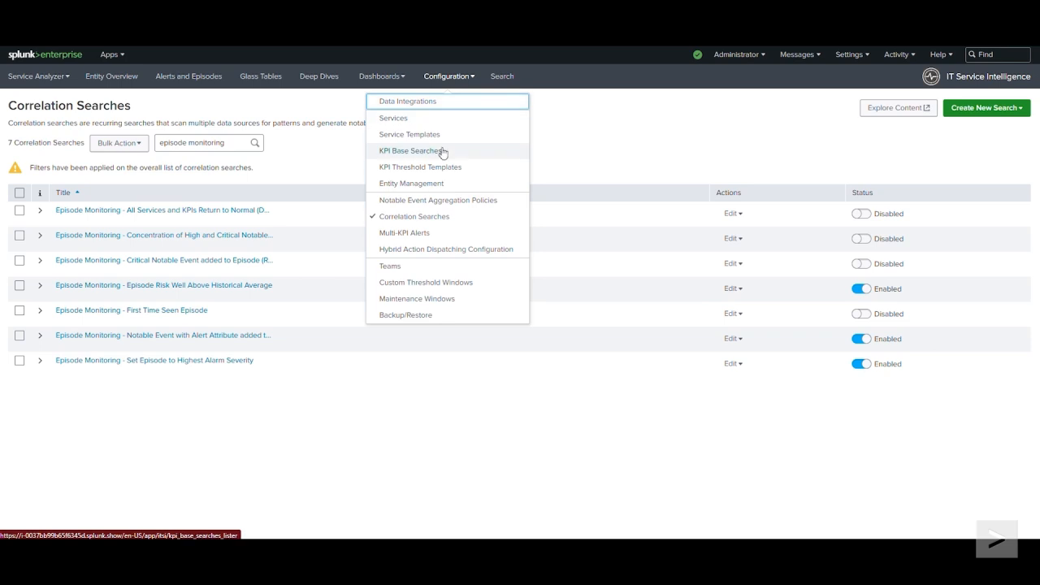
left_click(506, 206)
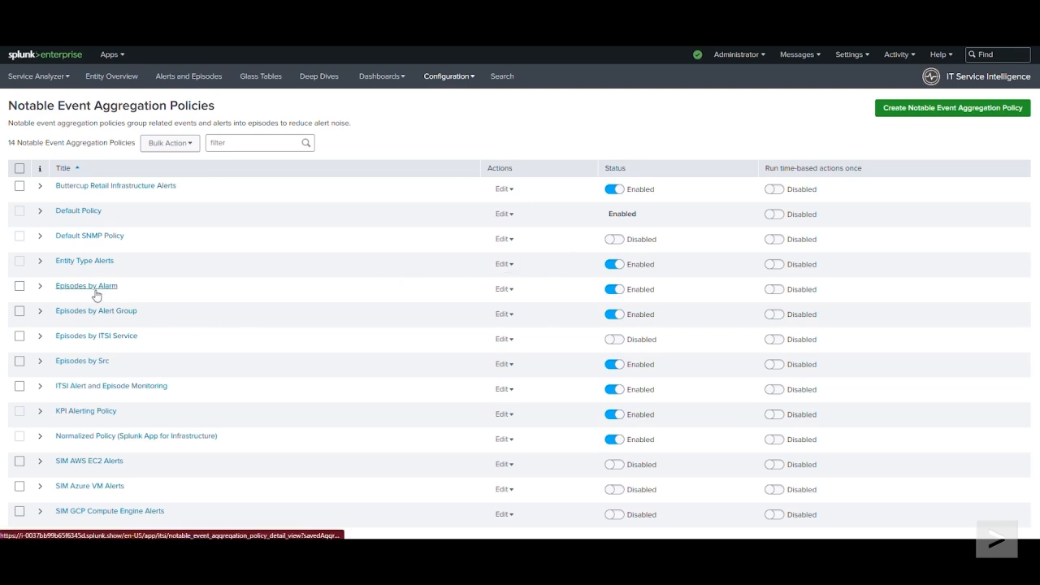
Step: Enable the Episodes by ITSI Service aggregation policy
left_click(616, 340)
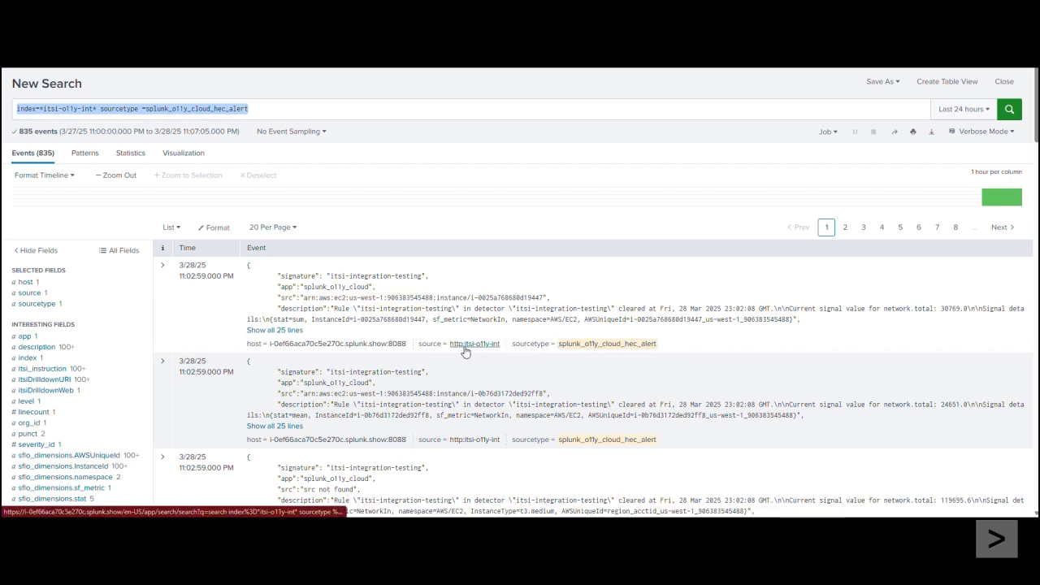
Step: Examine the itsi-o11y-int index term and the splunk_o11y_cloud_hec_alert sourcetype term in the event search
left_click(39, 108)
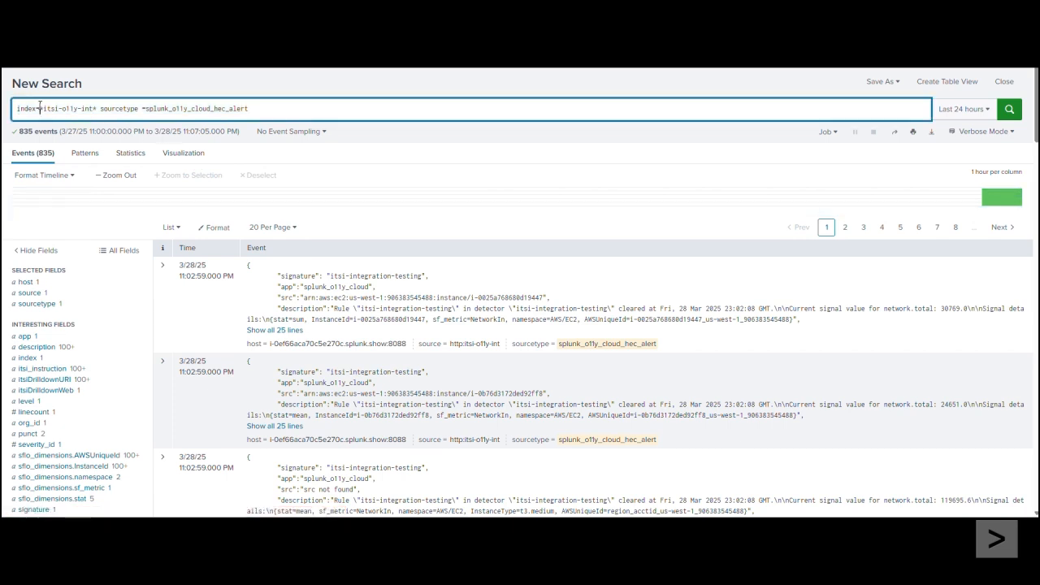
left_click_drag(101, 109, 21, 106)
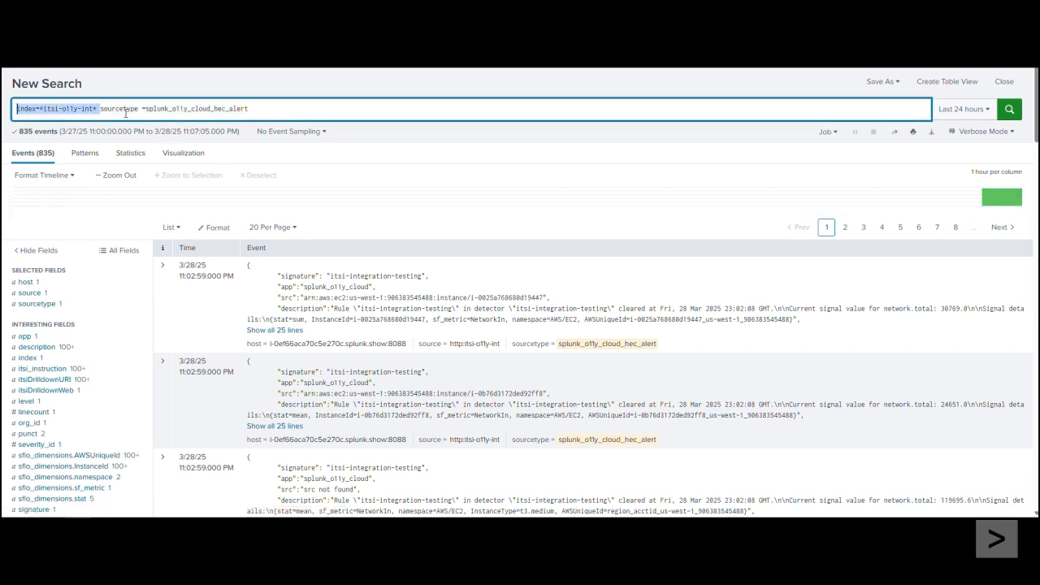
left_click(124, 109)
left_click_drag(101, 108, 250, 109)
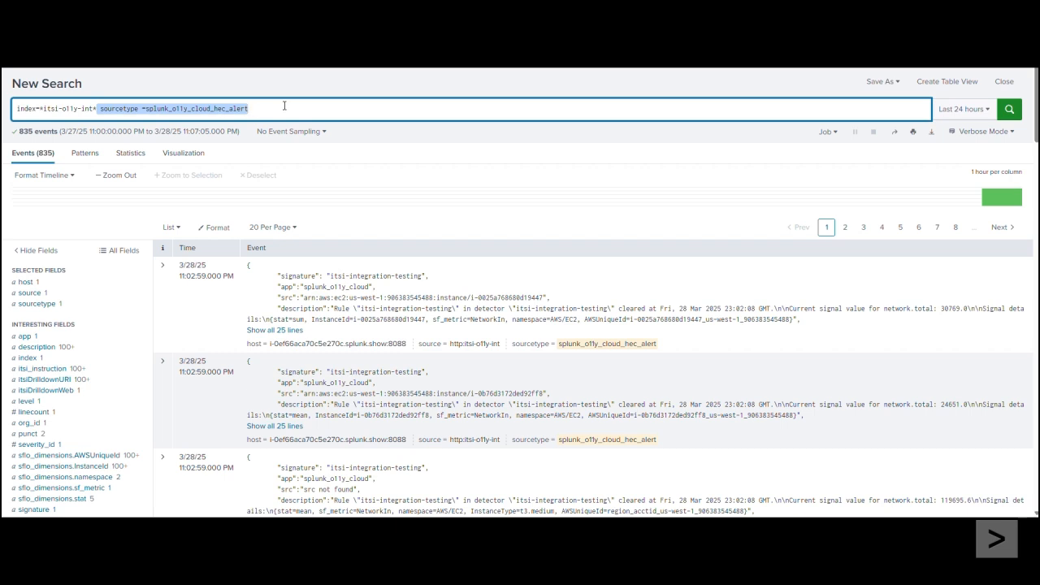
Step: Expand the first event in the search results and review its field names and values
left_click(162, 272)
scroll(218, 303, "down", 4)
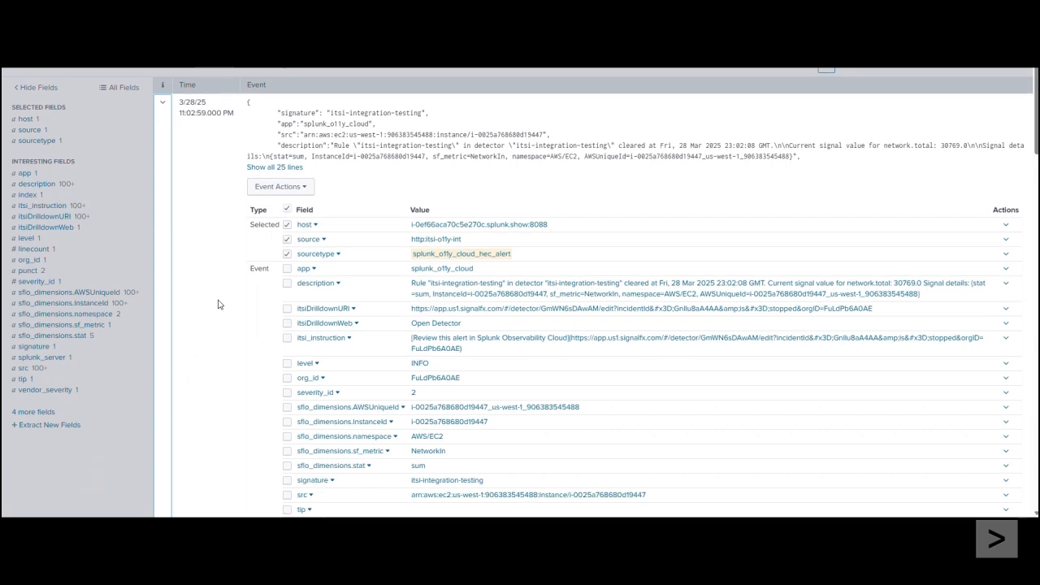
scroll(218, 304, "down", 4)
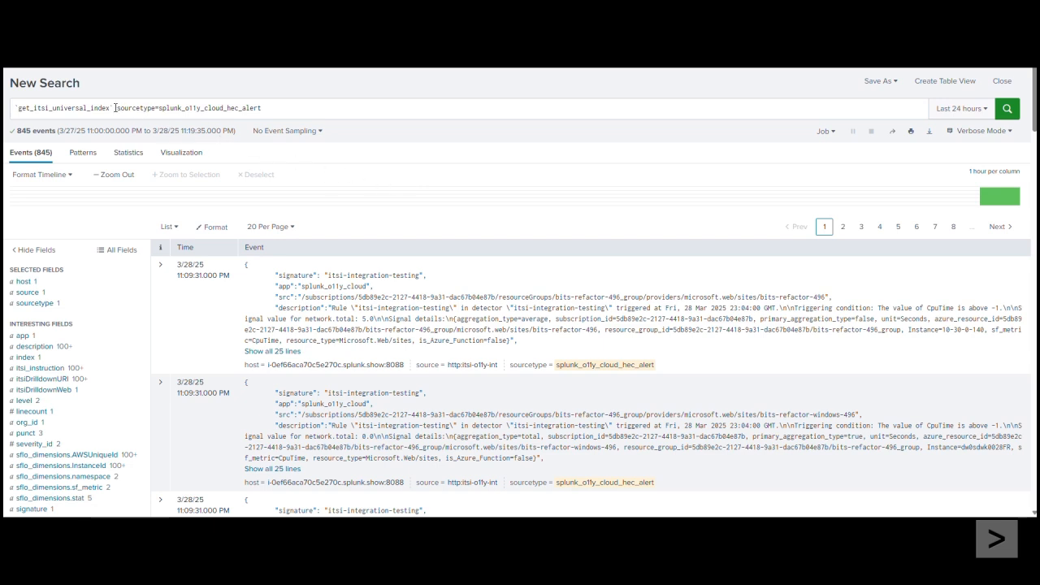
Step: Examine the get_itsi_universal_index macro and sourcetype terms in the search, and look through the alert events it returns
left_click_drag(114, 108, 14, 108)
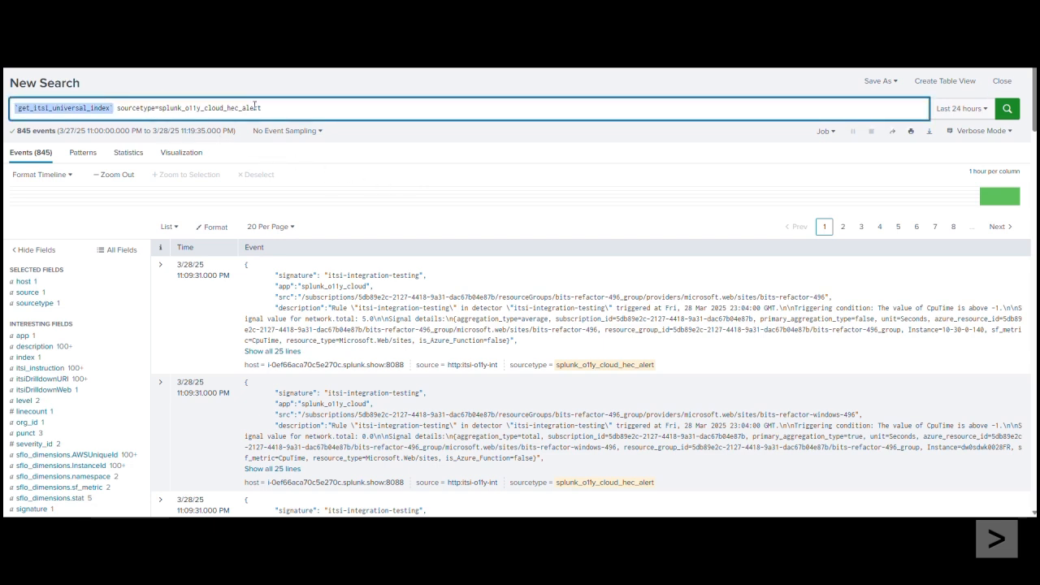
left_click(281, 106)
left_click_drag(282, 106, 114, 108)
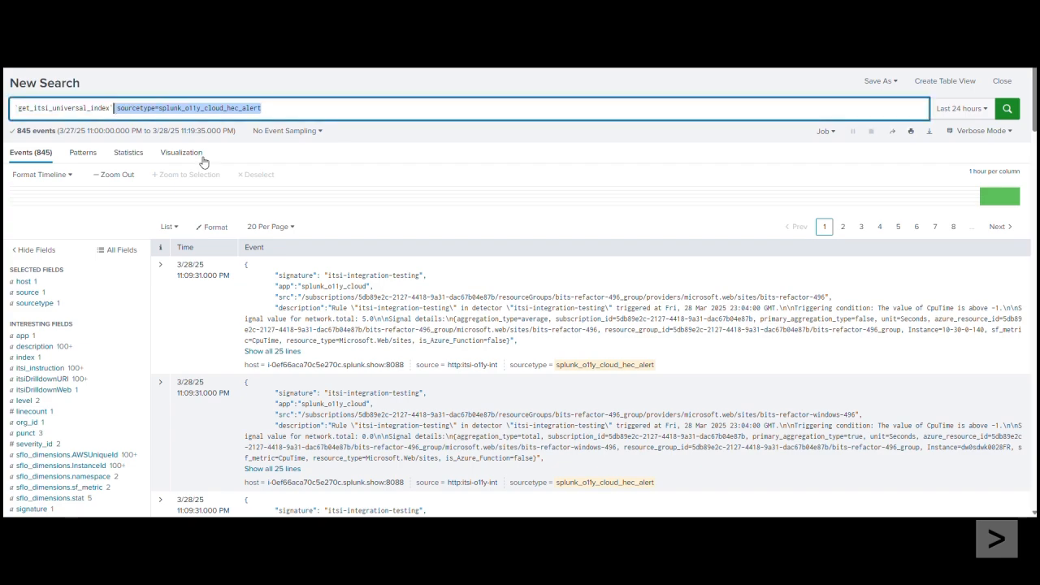
scroll(451, 343, "down", 6)
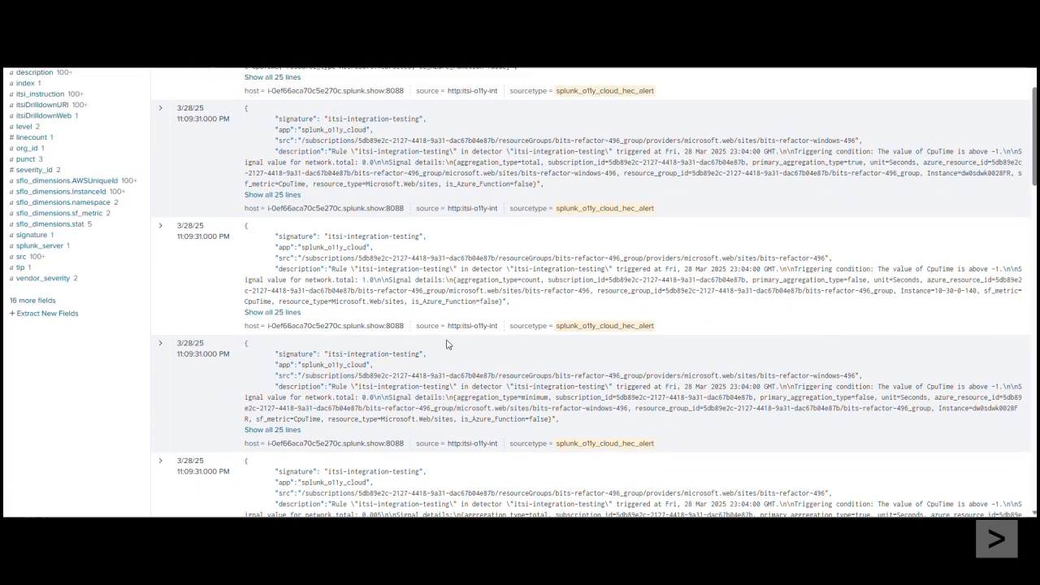
scroll(453, 344, "down", 5)
scroll(460, 344, "up", 9)
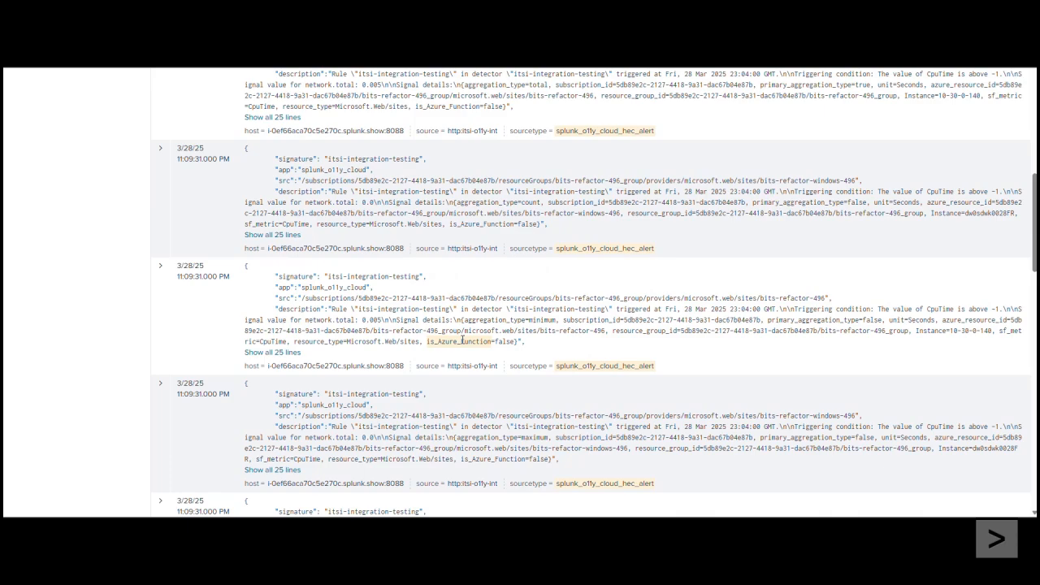
scroll(468, 343, "up", 3)
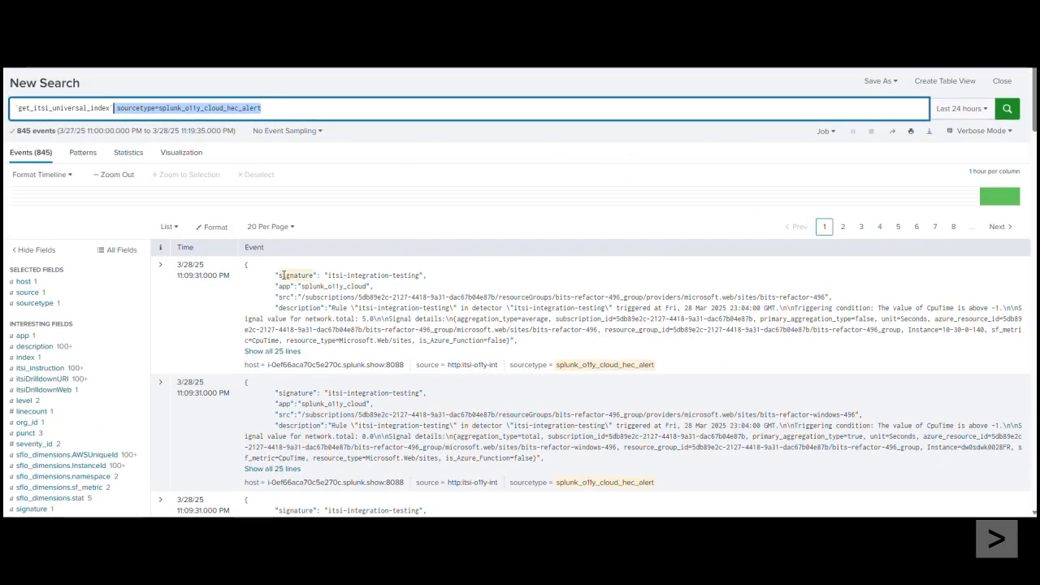
Step: Copy the first event's signature value and filter the episodes in Episode Review by "itsi-integration-testing"
left_click(332, 275)
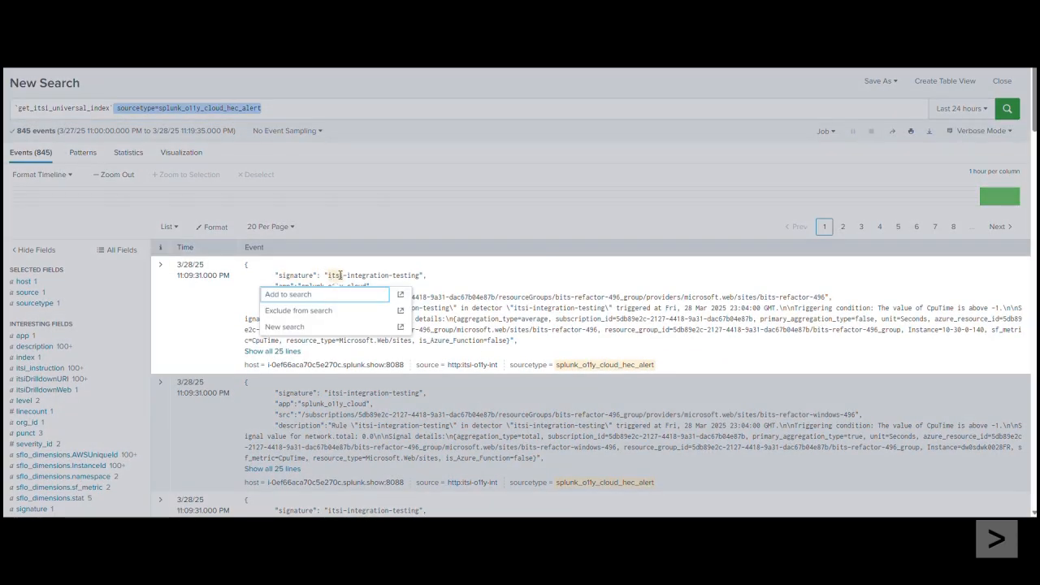
left_click_drag(328, 276, 420, 276)
key("ctrl+c")
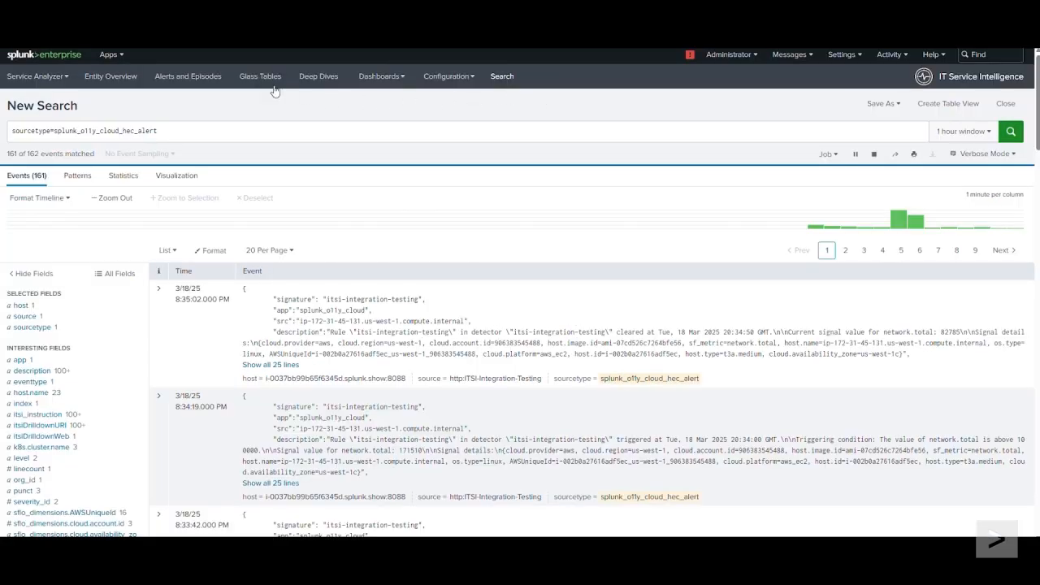
left_click(192, 82)
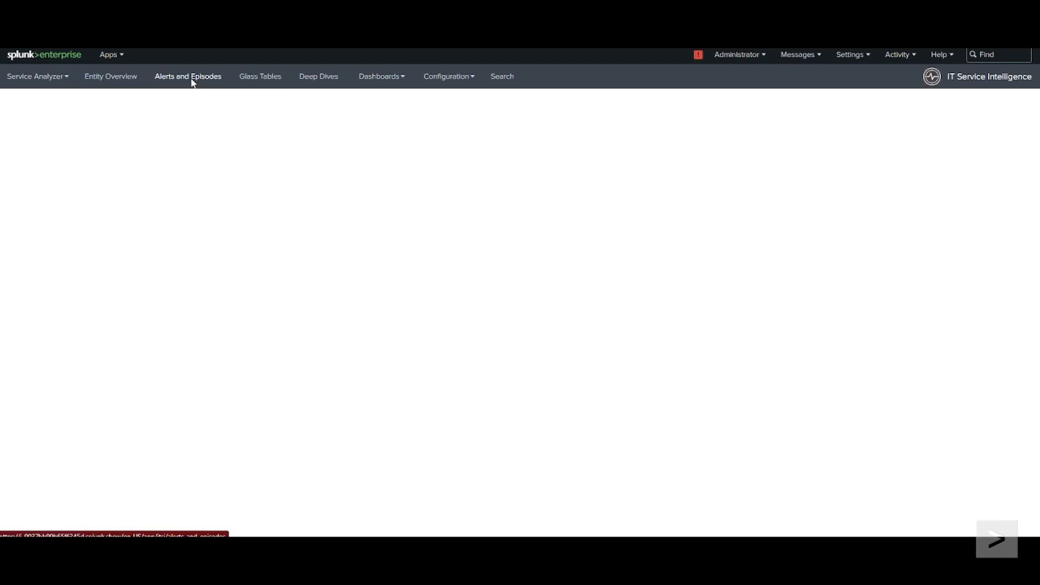
left_click(218, 131)
key("ctrl+v")
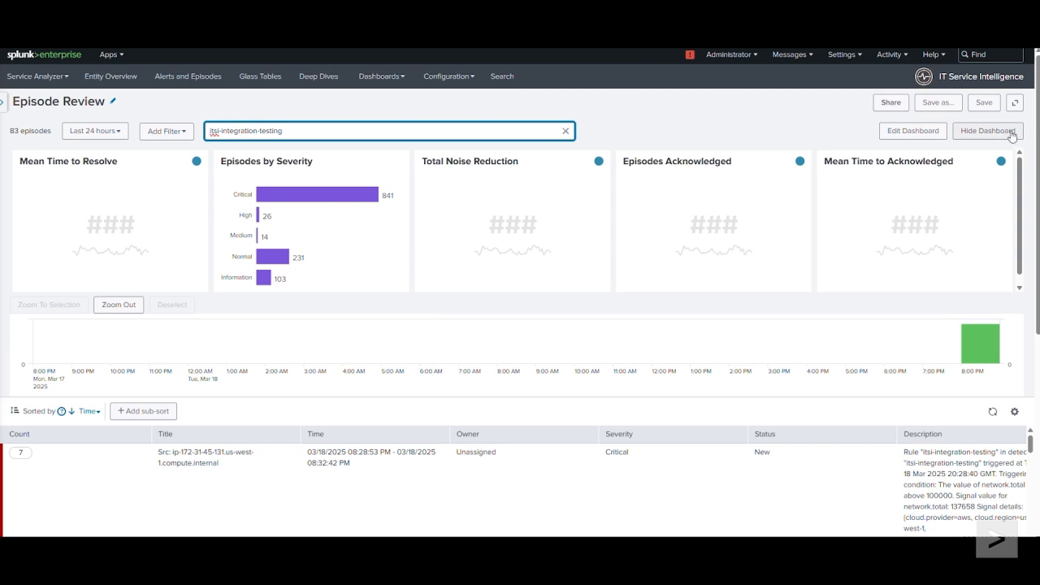
Step: Hide the Episode Review dashboard and review the event counts, titles, severities and statuses of the filtered episodes
left_click(1011, 136)
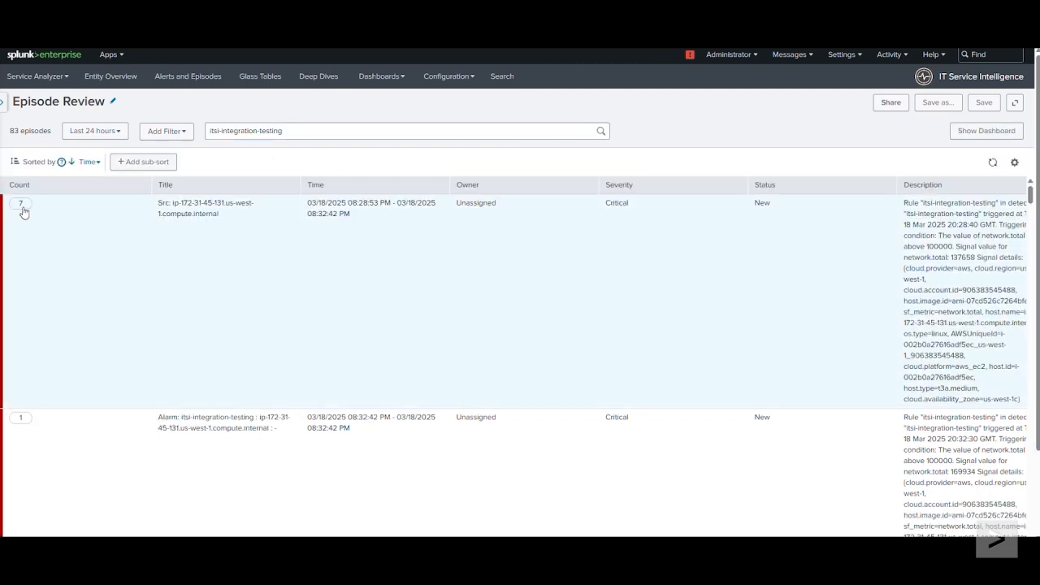
scroll(44, 251, "down", 4)
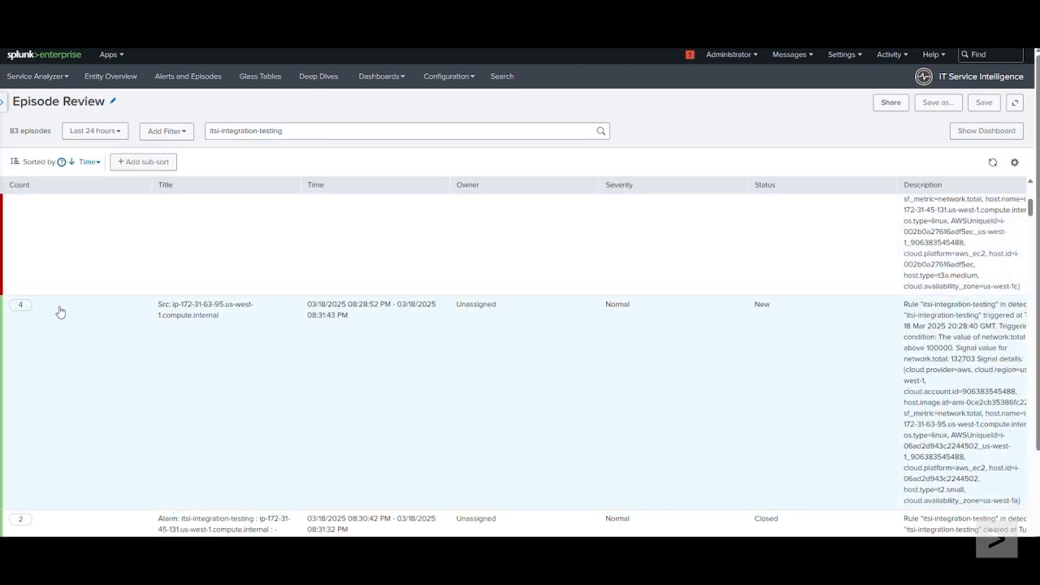
scroll(25, 307, "down", 3)
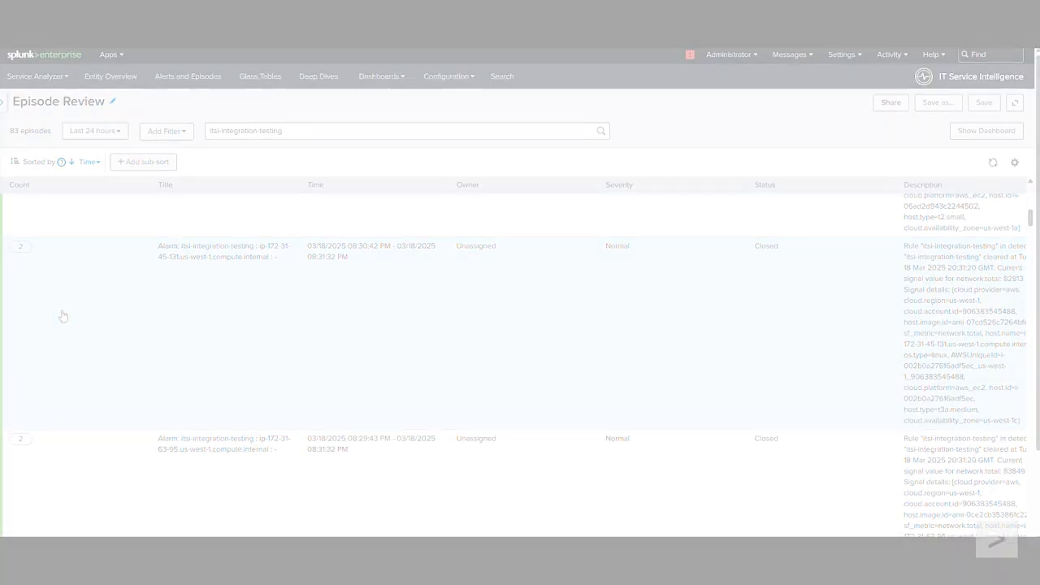